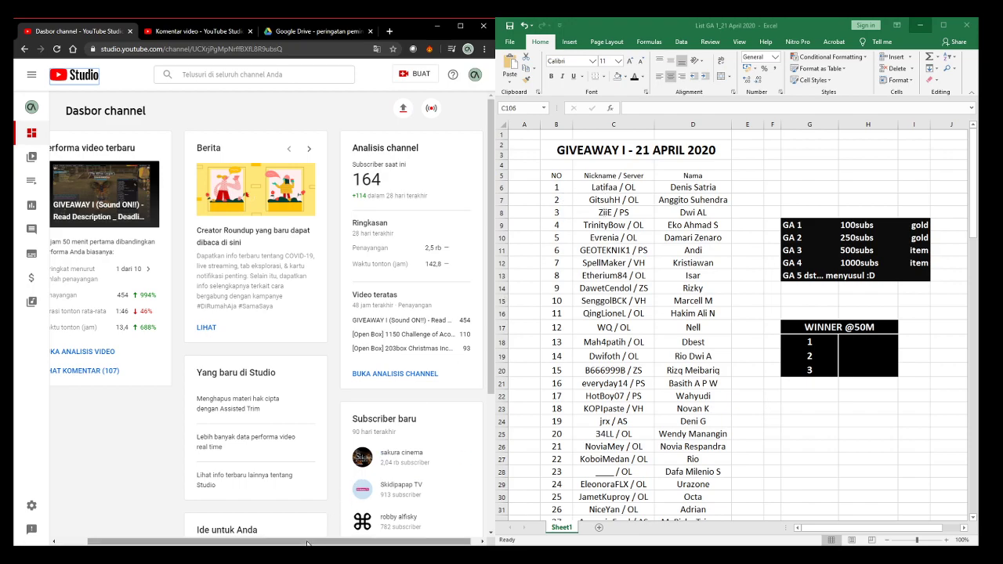
Review the channel dashboard and the view and comment figures in the list of uploaded videos.
left_click_drag(306, 544, 278, 543)
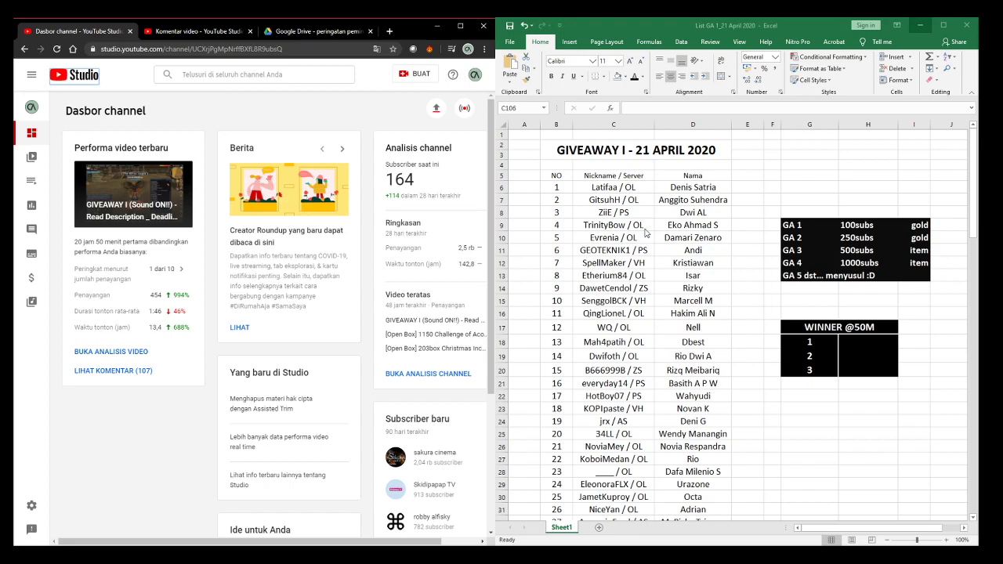
left_click(32, 159)
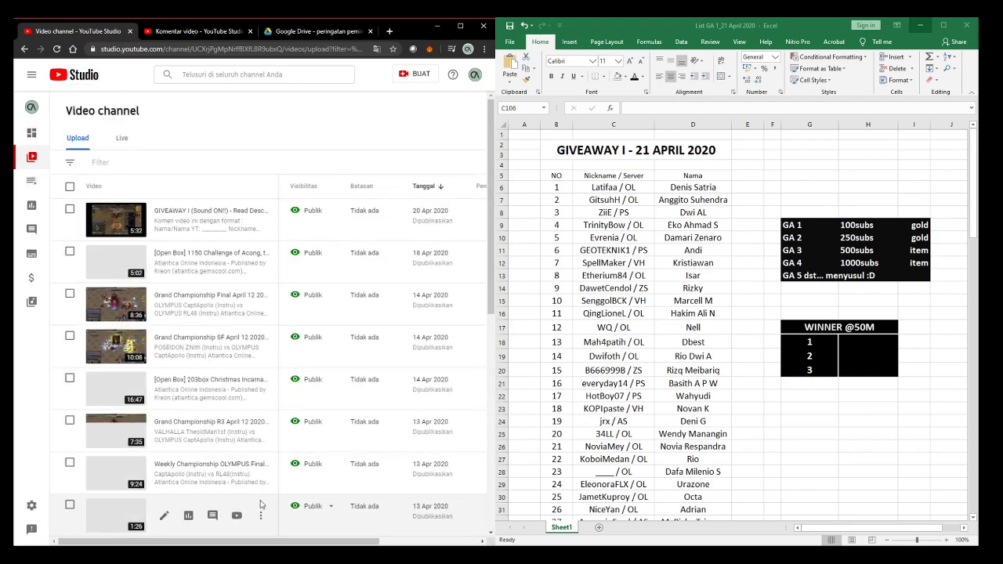
left_click_drag(259, 542, 309, 545)
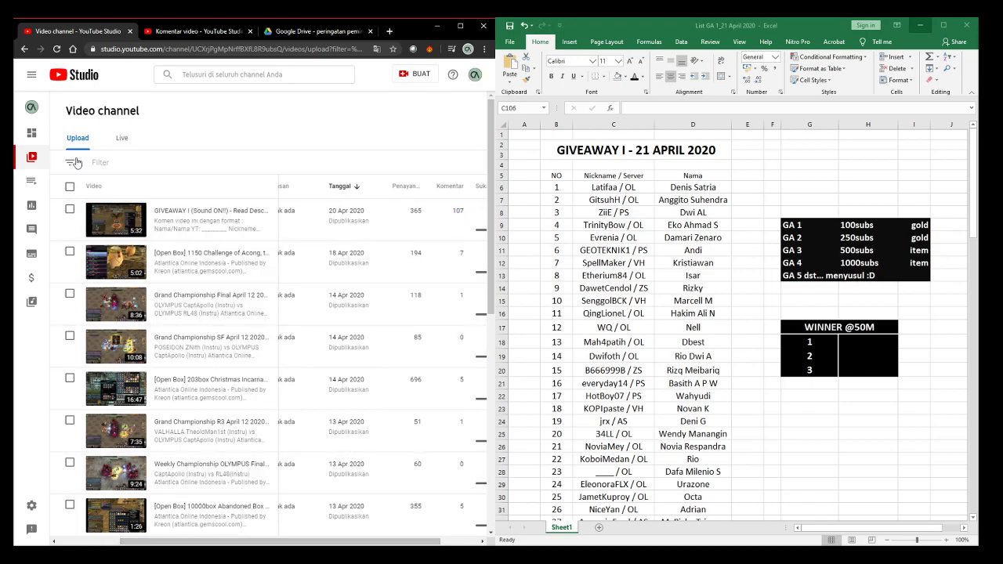
left_click(32, 133)
Open the giveaway video's comments and look through the participants' entries.
left_click(163, 31)
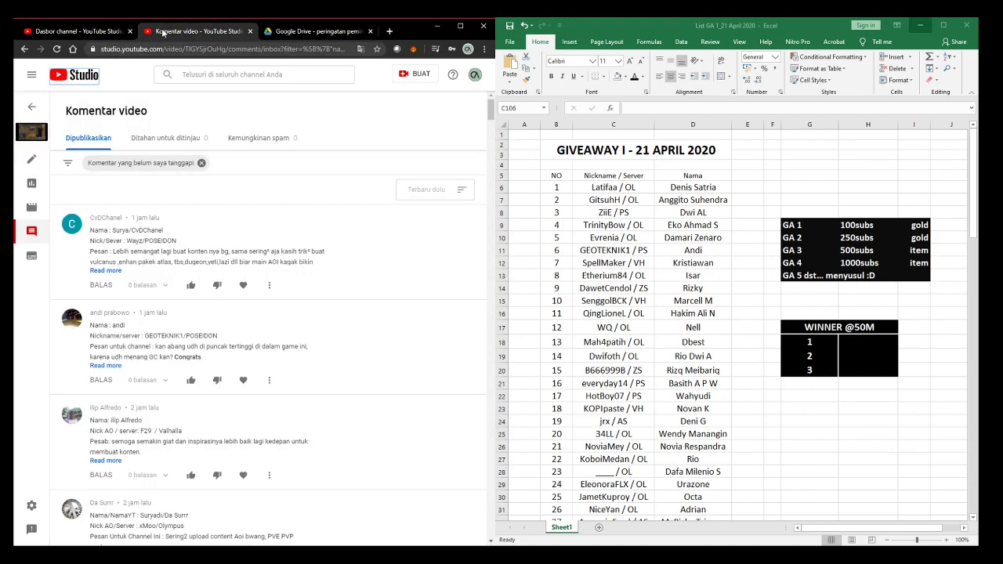
scroll(274, 212, "down", 10)
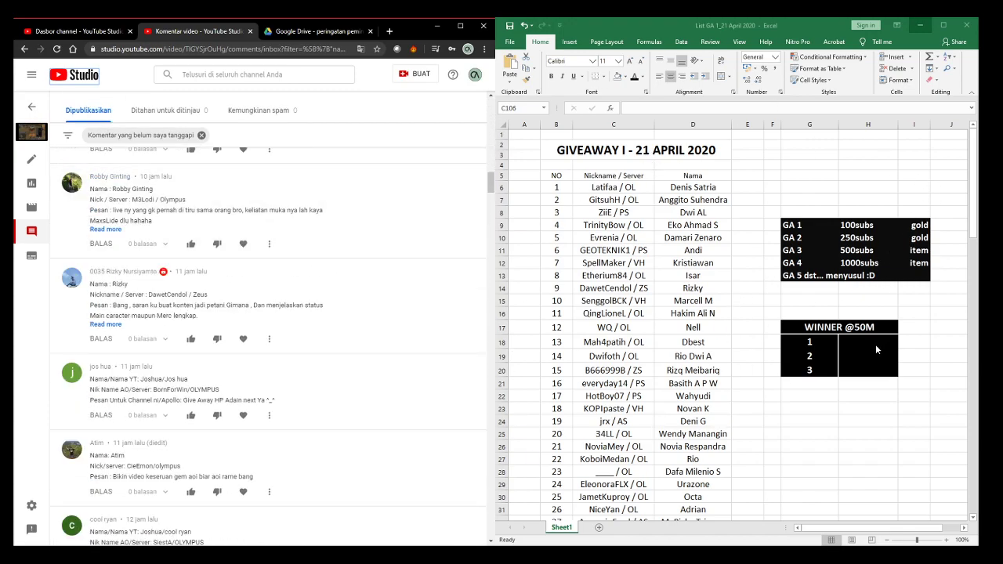
scroll(370, 330, "down", 10)
scroll(370, 329, "down", 10)
scroll(263, 246, "up", 2)
Check the numbered participant list in the giveaway sheet against the video comments.
left_click(636, 321)
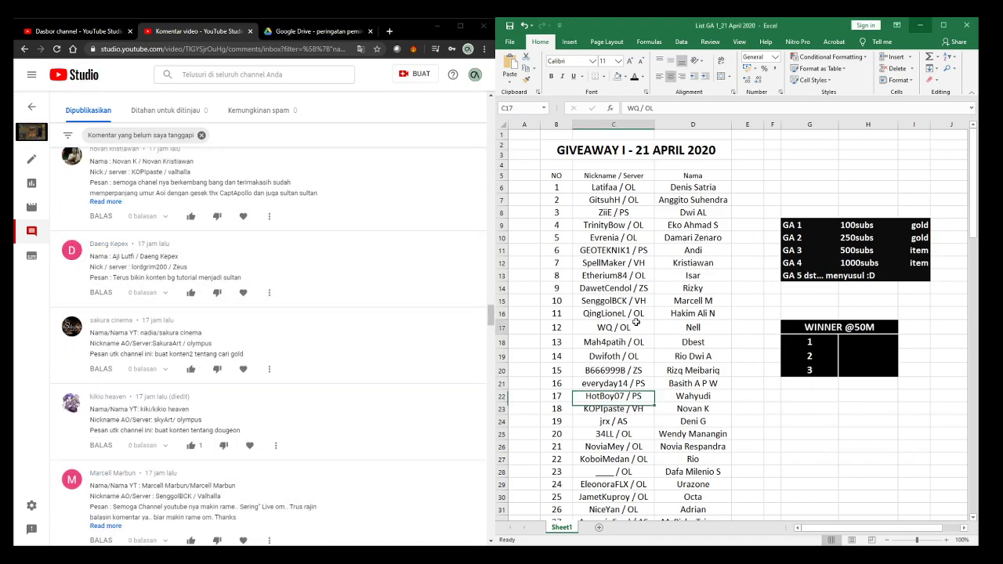
scroll(636, 321, "down", 20)
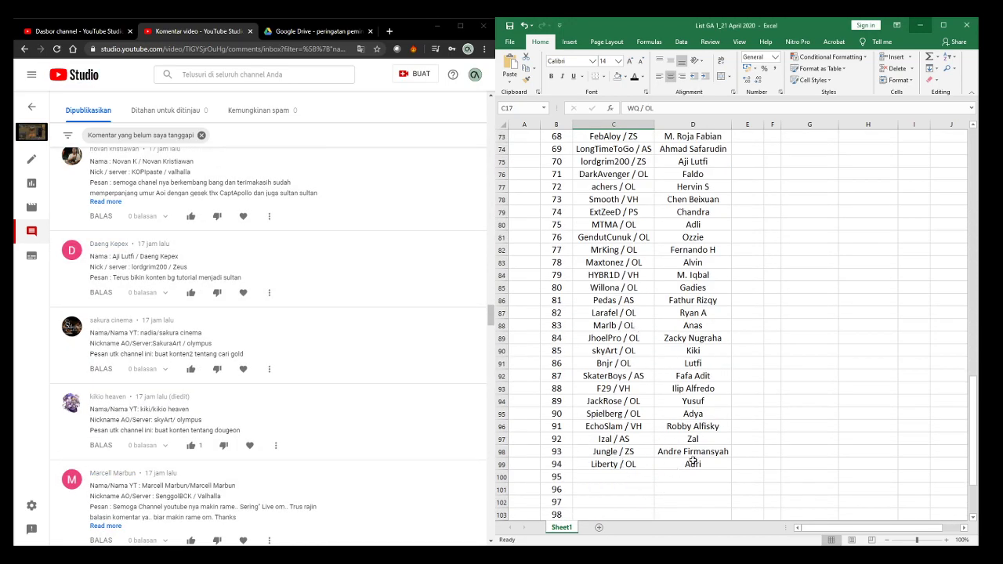
scroll(399, 261, "up", 5)
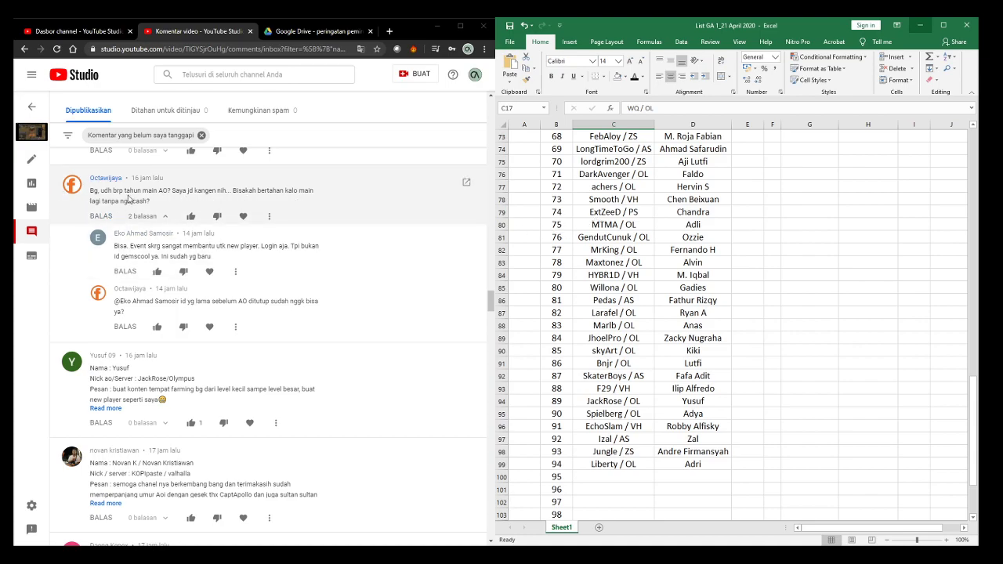
left_click(595, 224)
scroll(706, 320, "up", 14)
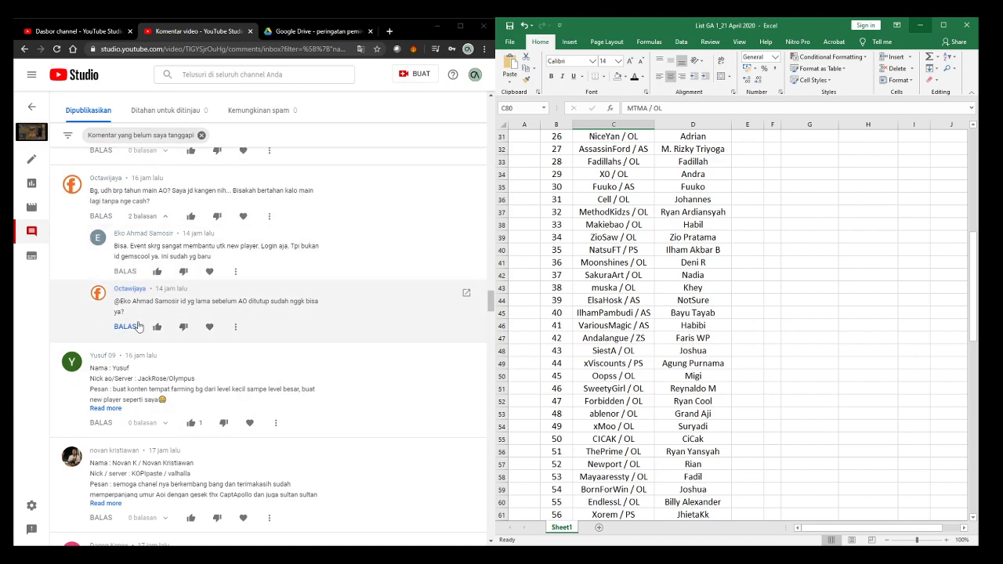
Examine more of the giveaway video's comments, expanding the full text of the one about the gold's value in rupiah.
scroll(283, 284, "up", 3)
scroll(282, 284, "down", 4)
scroll(282, 284, "down", 10)
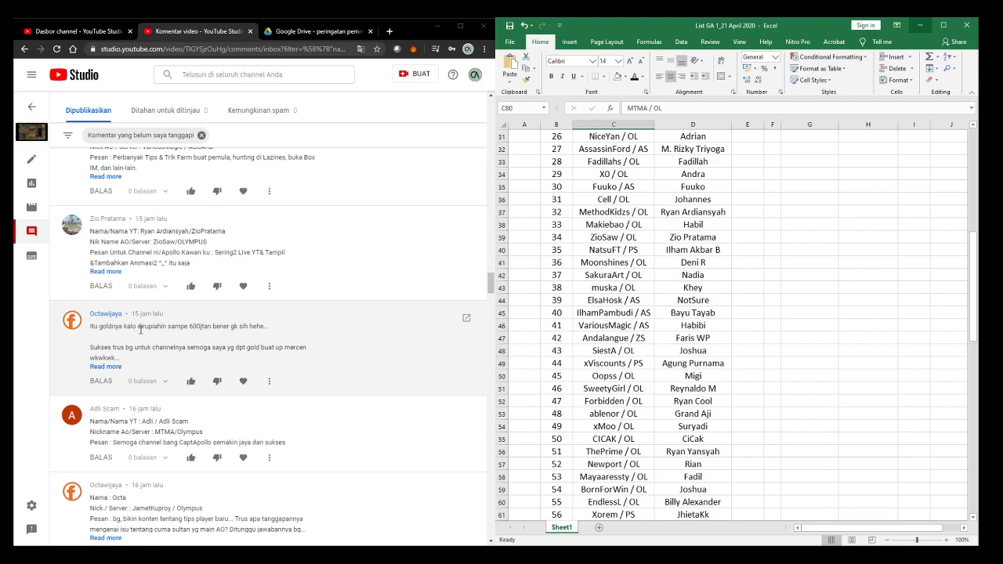
left_click(106, 367)
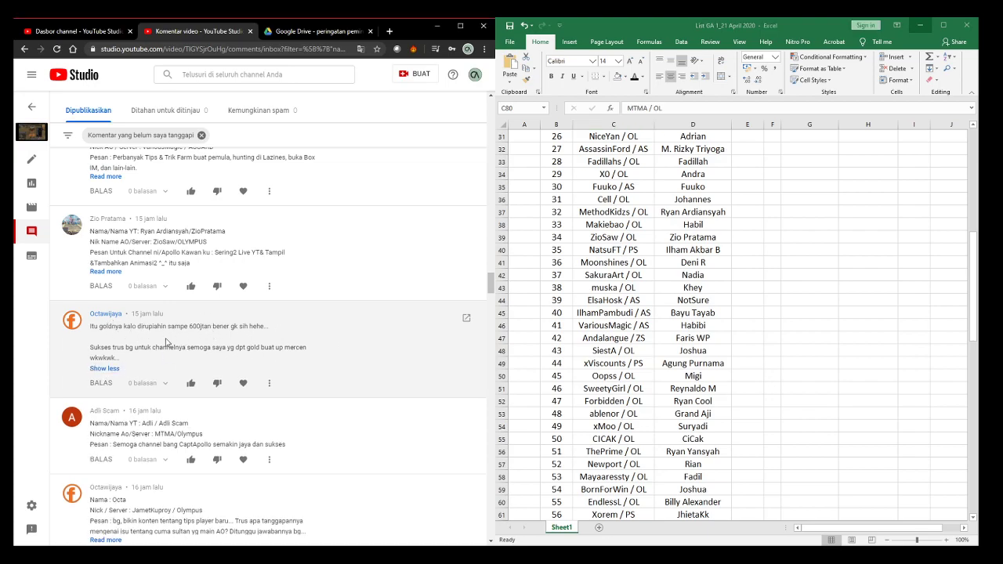
scroll(166, 354, "up", 4)
scroll(166, 354, "down", 6)
scroll(152, 314, "up", 3)
scroll(150, 301, "down", 10)
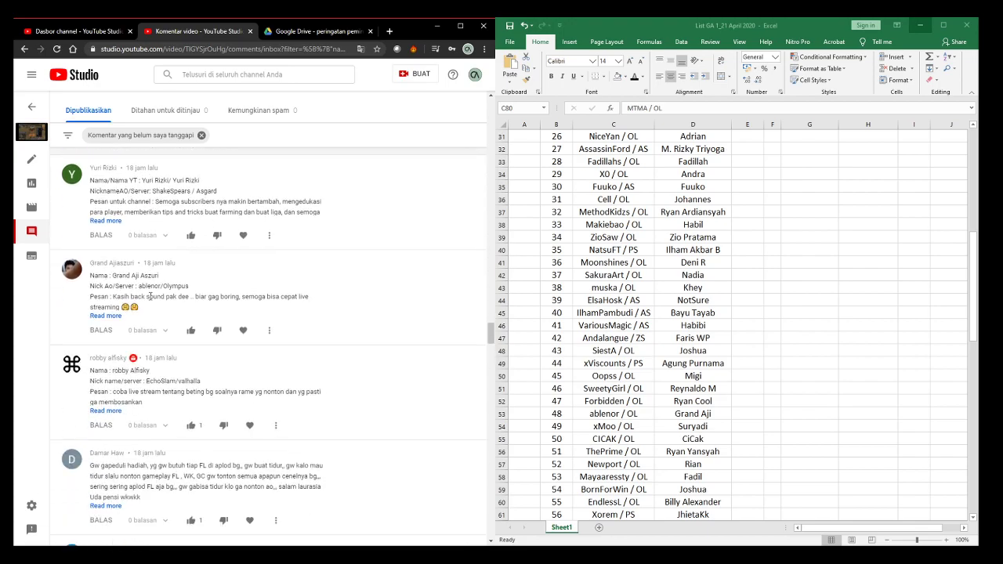
scroll(150, 296, "down", 2)
scroll(210, 362, "up", 5)
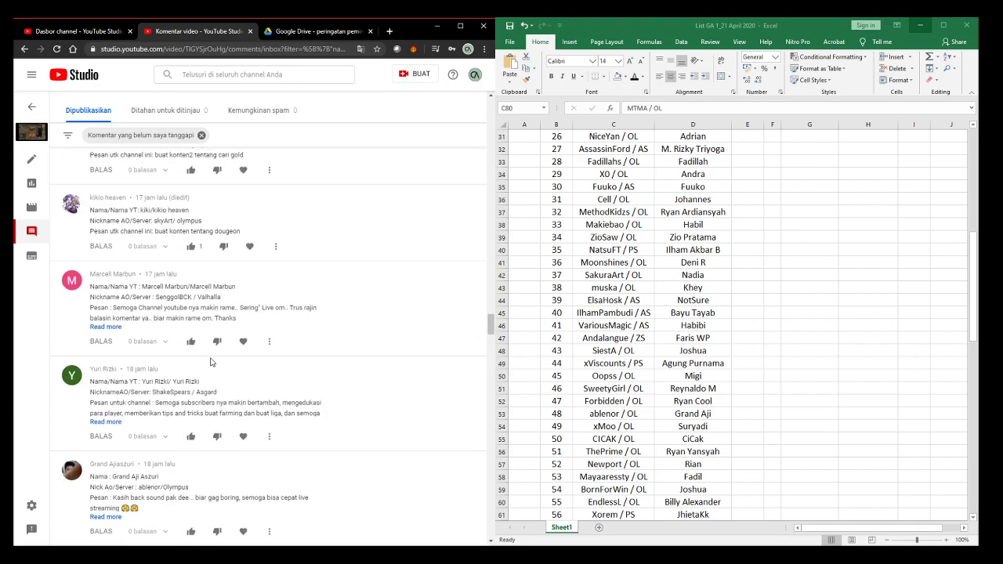
scroll(210, 363, "down", 2)
scroll(598, 317, "up", 1)
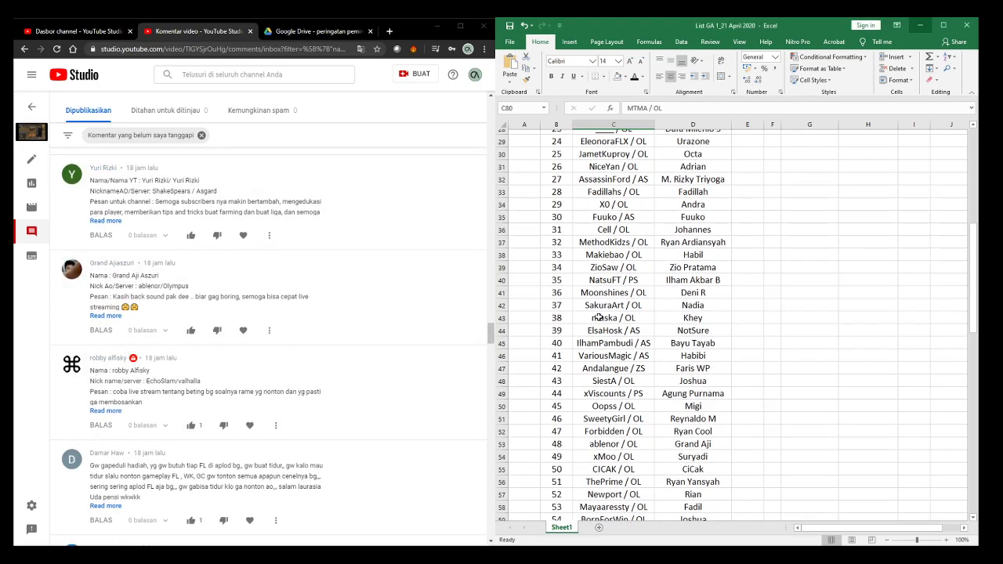
scroll(598, 317, "up", 9)
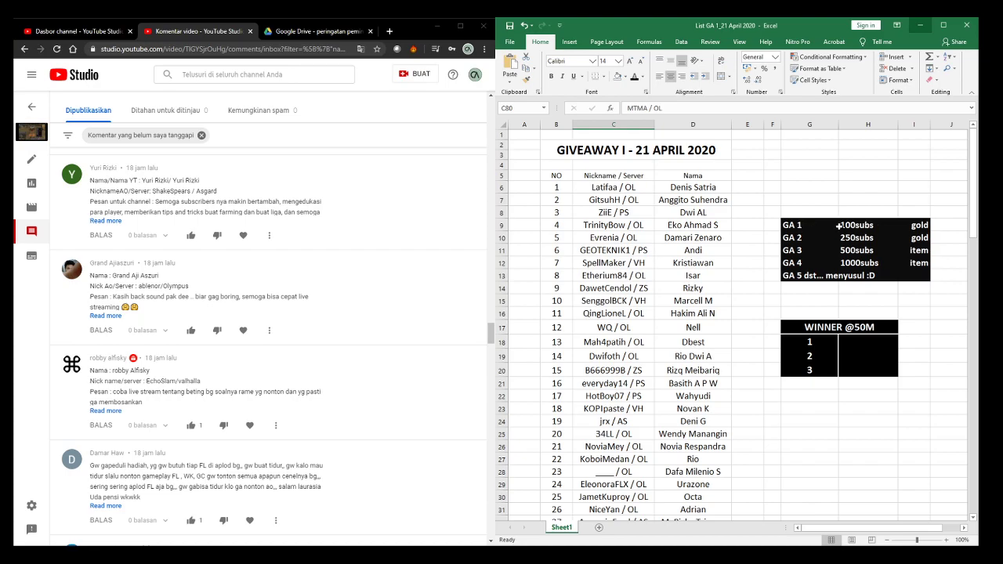
left_click(921, 225)
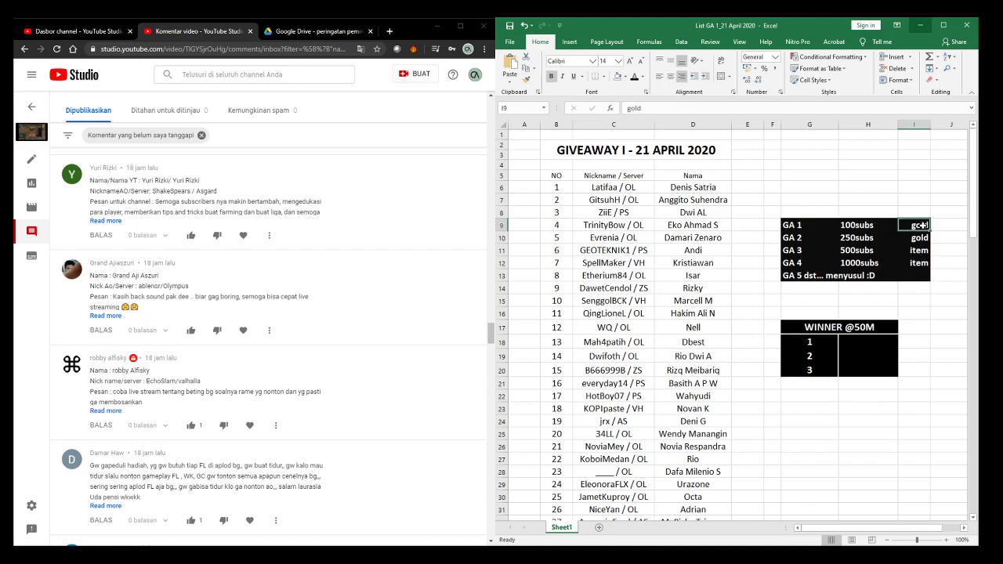
left_click(801, 243)
left_click(865, 239)
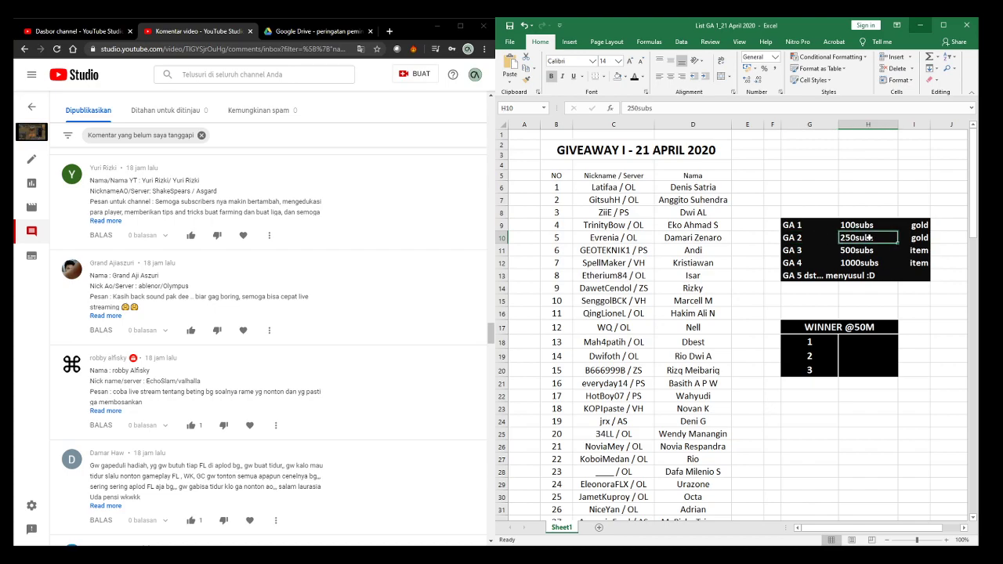
left_click(922, 238)
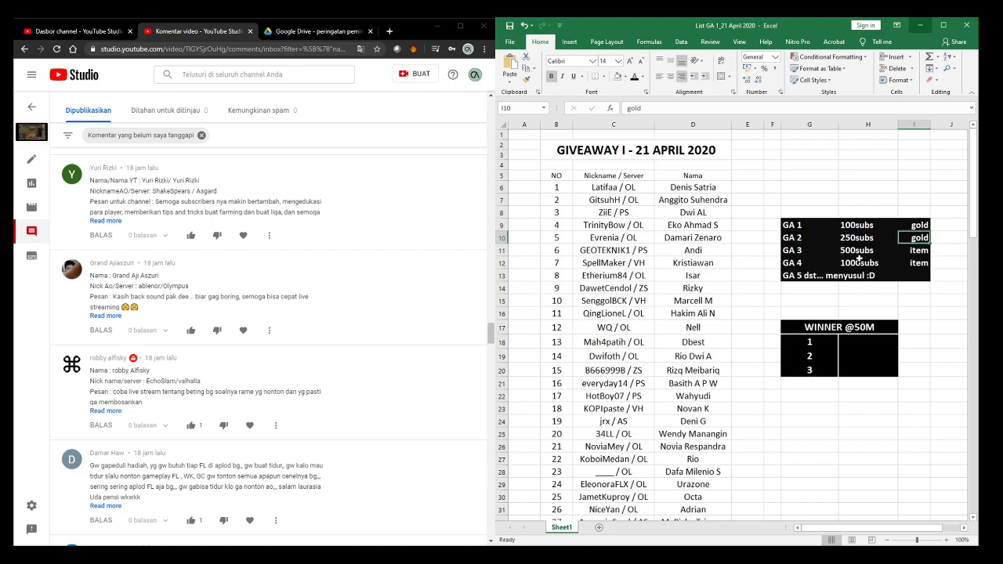
left_click(809, 249)
left_click(877, 251)
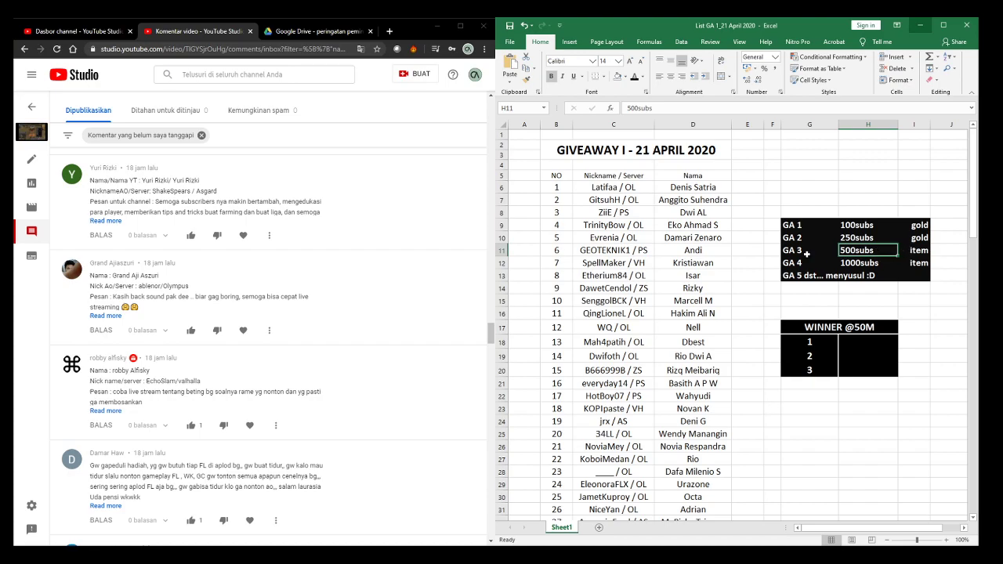
left_click(909, 264)
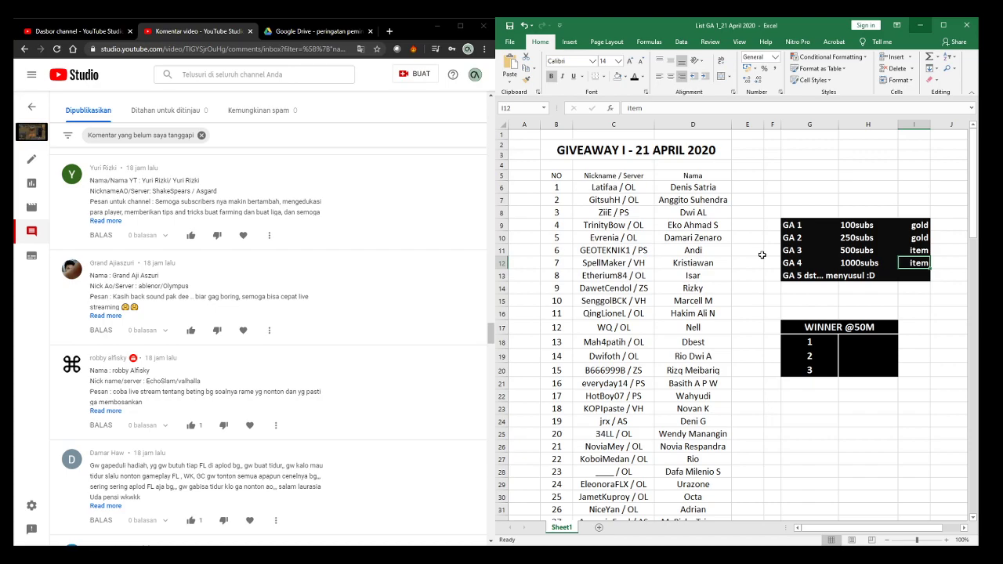
left_click(825, 342)
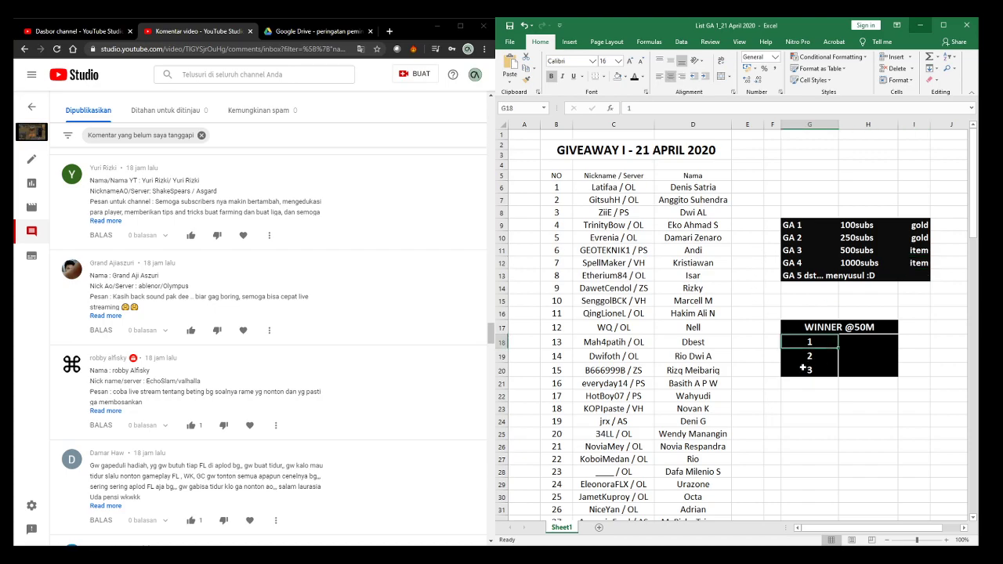
left_click(859, 334)
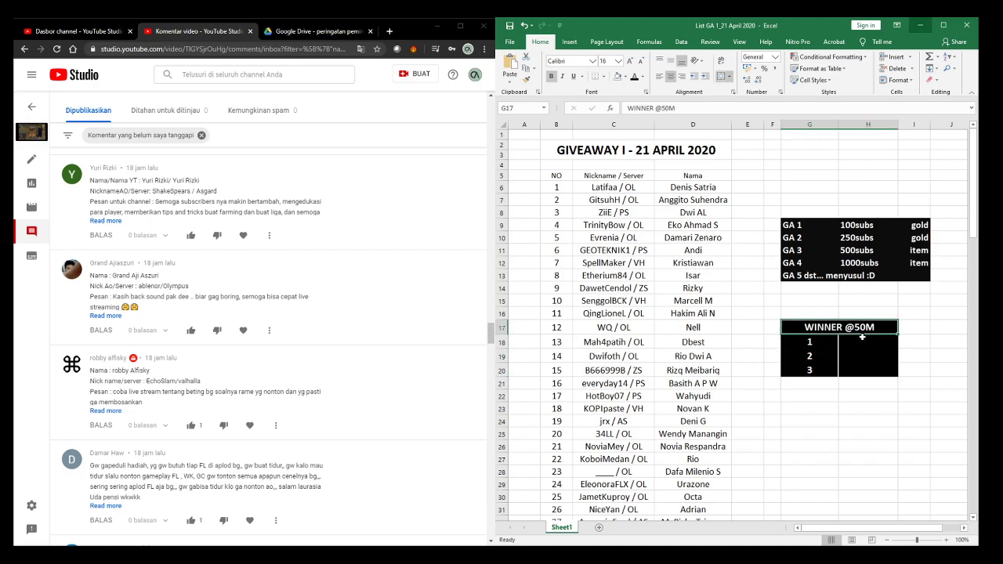
Enter the formula =RANDBETWEEN(1;94) in cell H18 for the first winner.
left_click(862, 343)
key("Down")
key("Down")
key("Up")
key("Up")
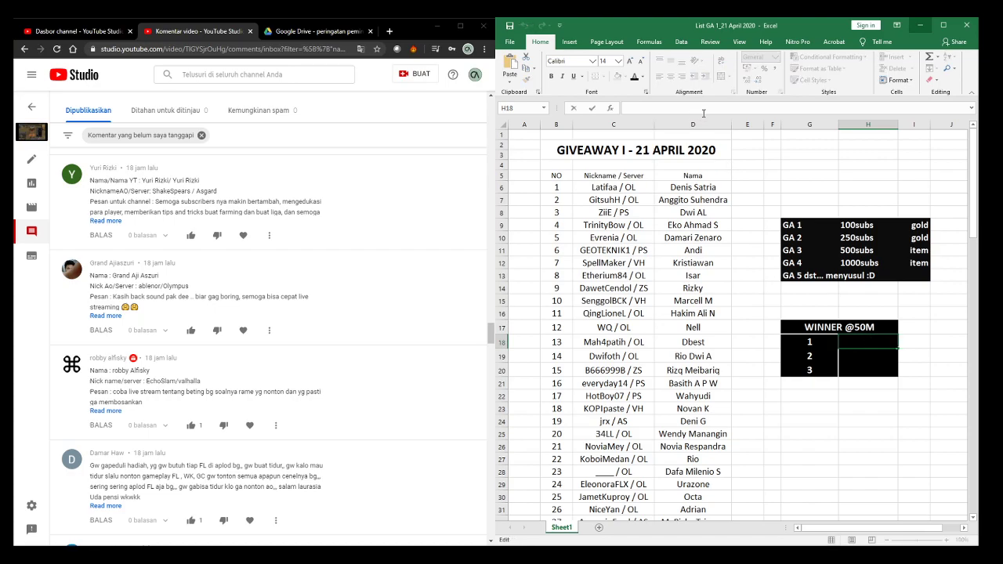
type("=")
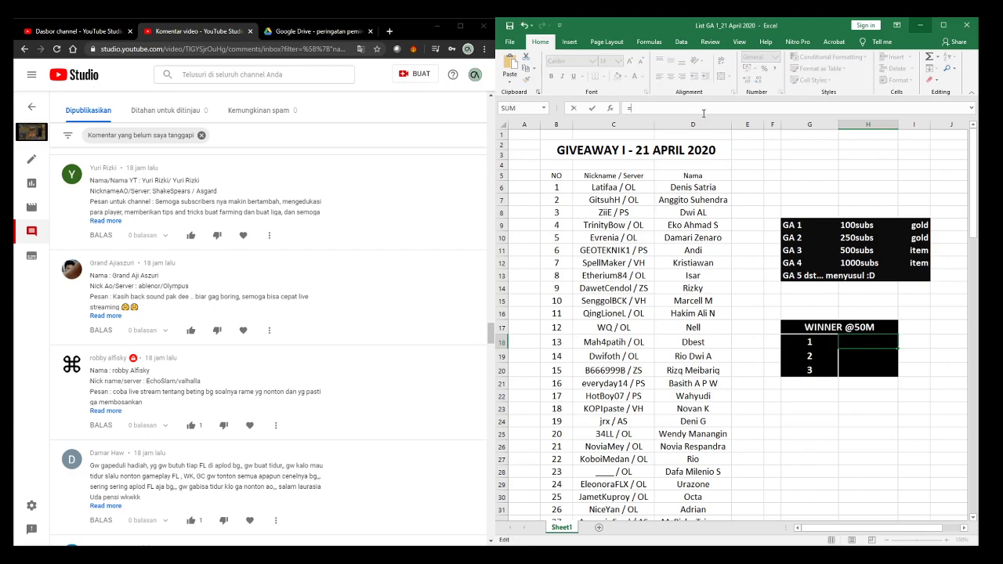
type("randb")
key("Tab")
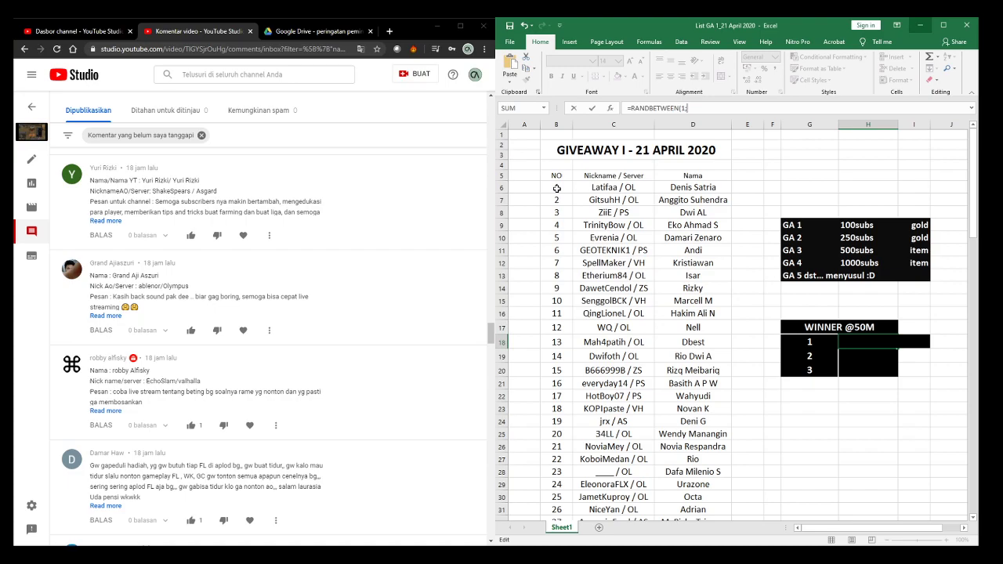
scroll(556, 188, "down", 20)
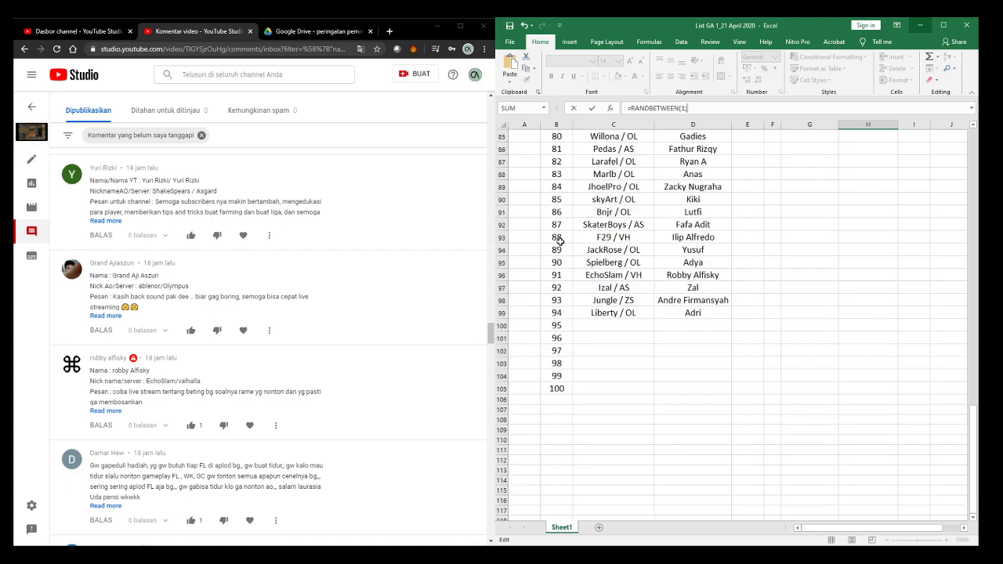
scroll(619, 300, "up", 20)
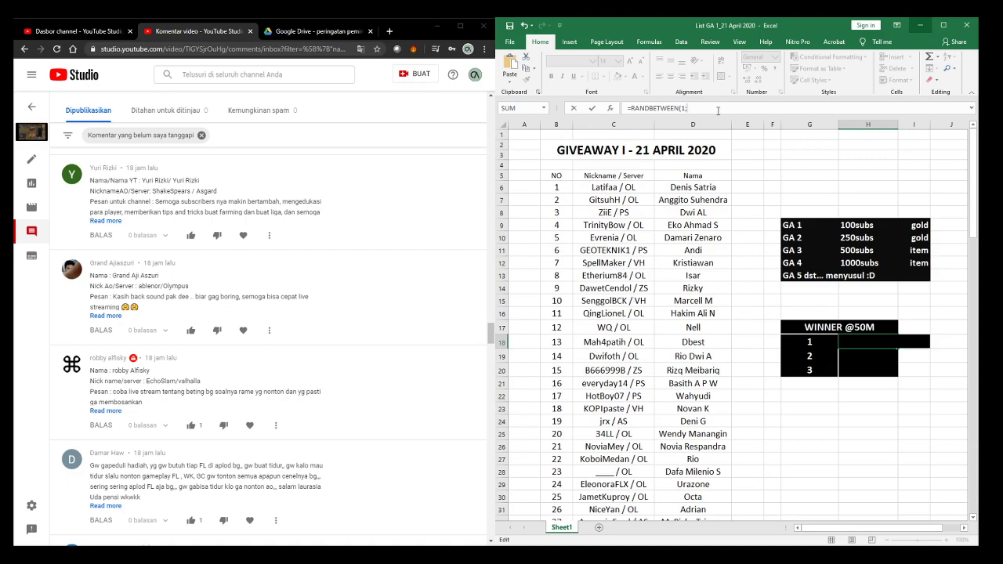
type(")")
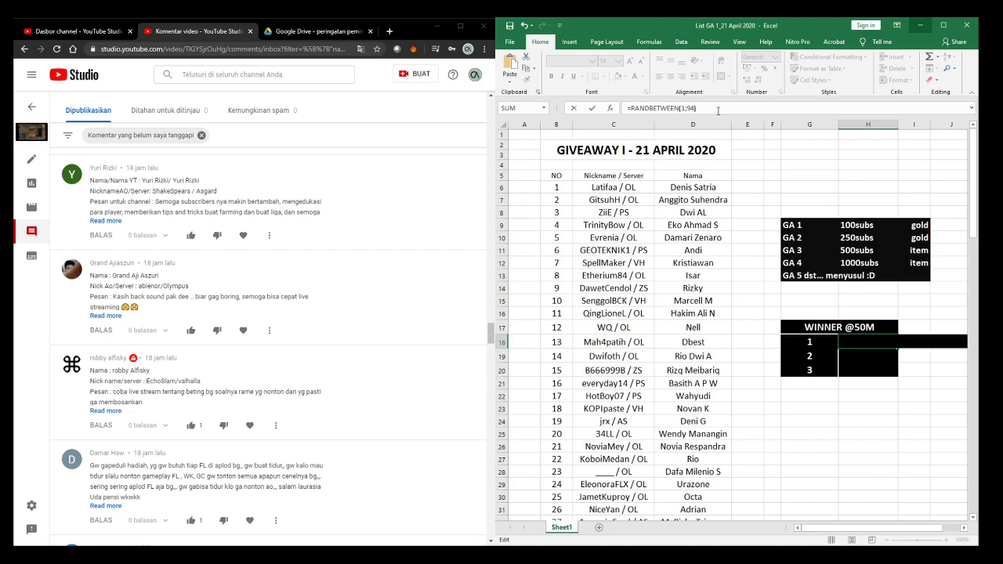
key("Return")
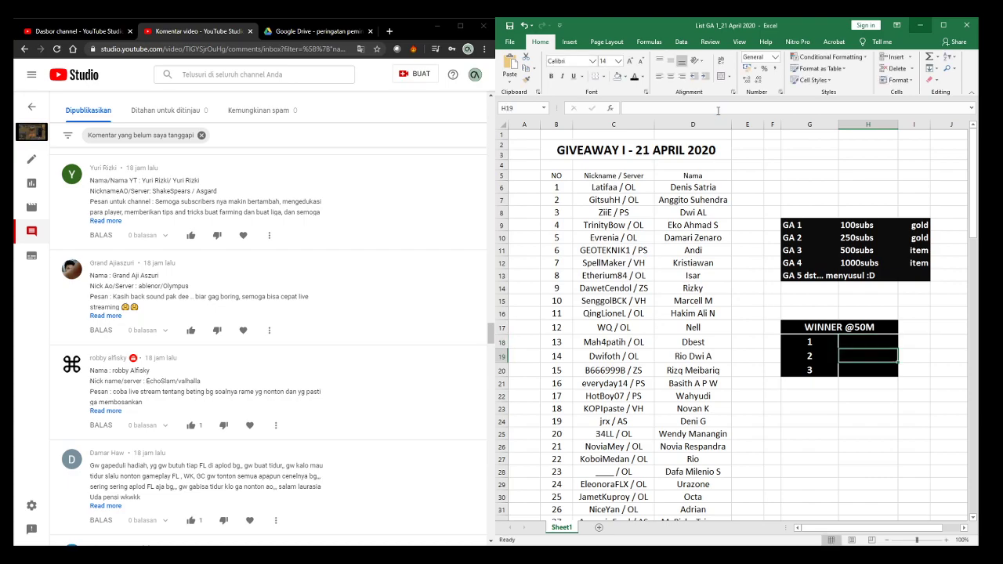
Fill the random-number formula from H18 down to H20 and set the font colour of these cells to white.
left_click(866, 337)
left_click_drag(899, 349, 898, 377)
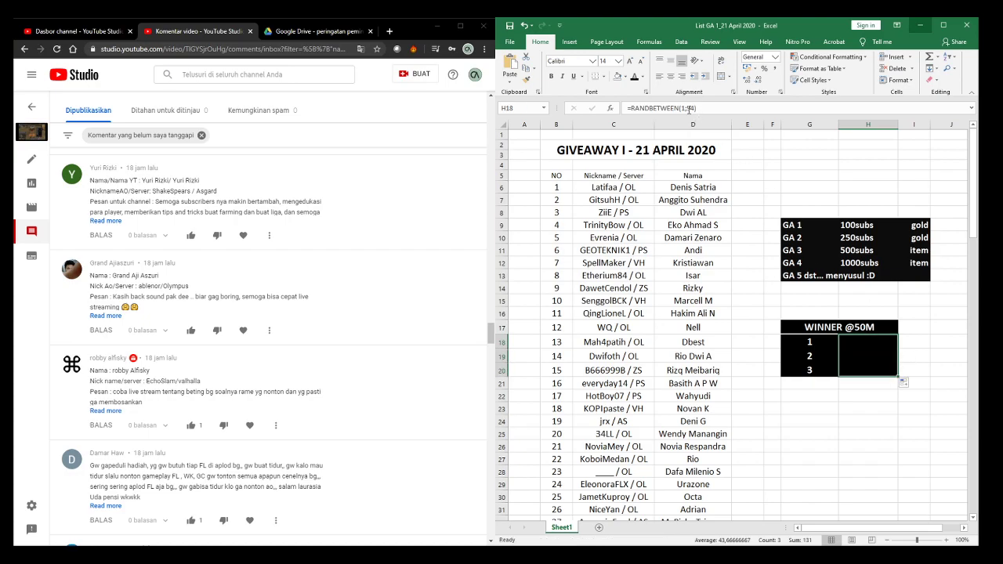
left_click(644, 76)
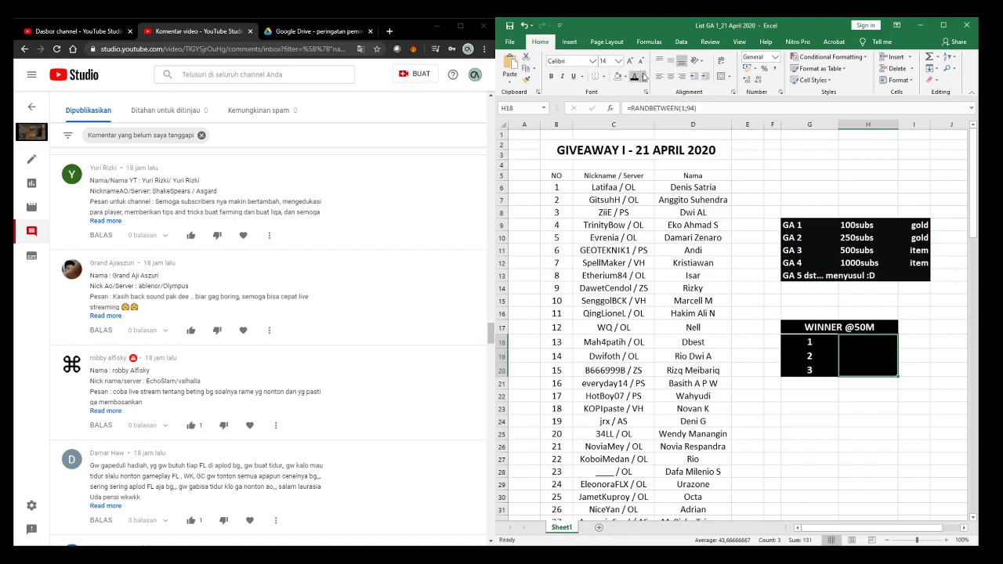
left_click(641, 76)
Highlight participant number 38's row, B43:D43, with a yellow fill.
scroll(773, 305, "down", 4)
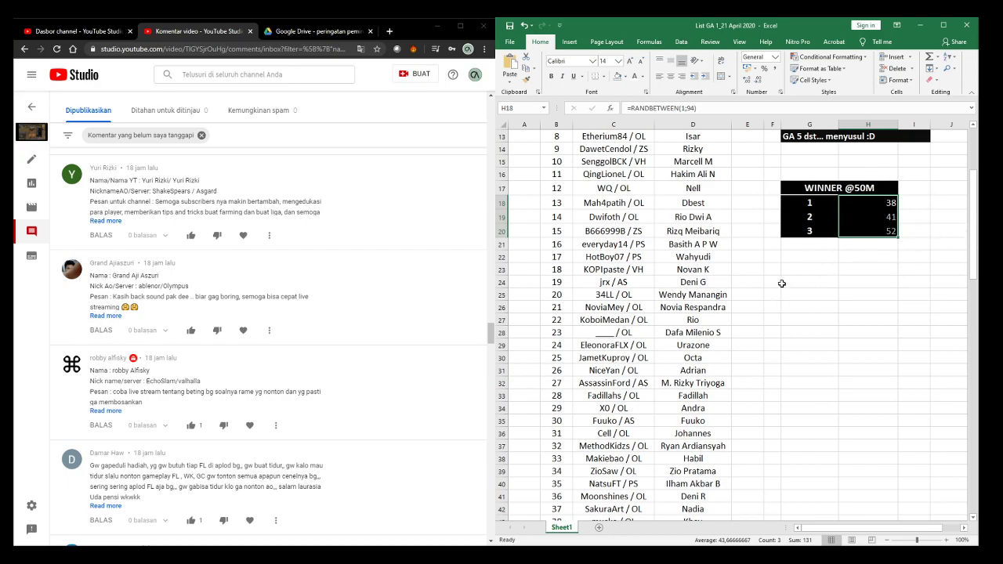
left_click(588, 383)
scroll(588, 384, "down", 2)
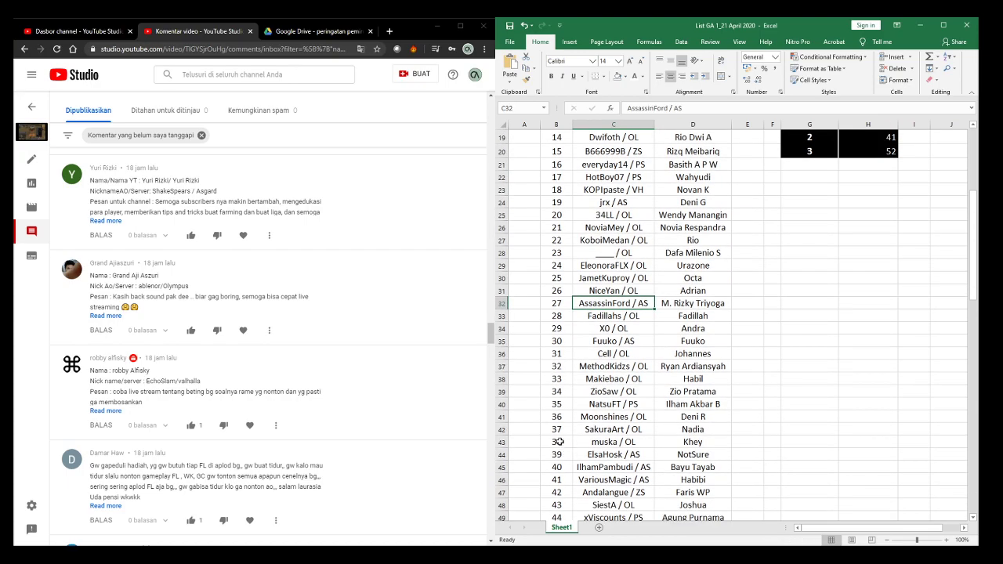
left_click_drag(554, 442, 717, 442)
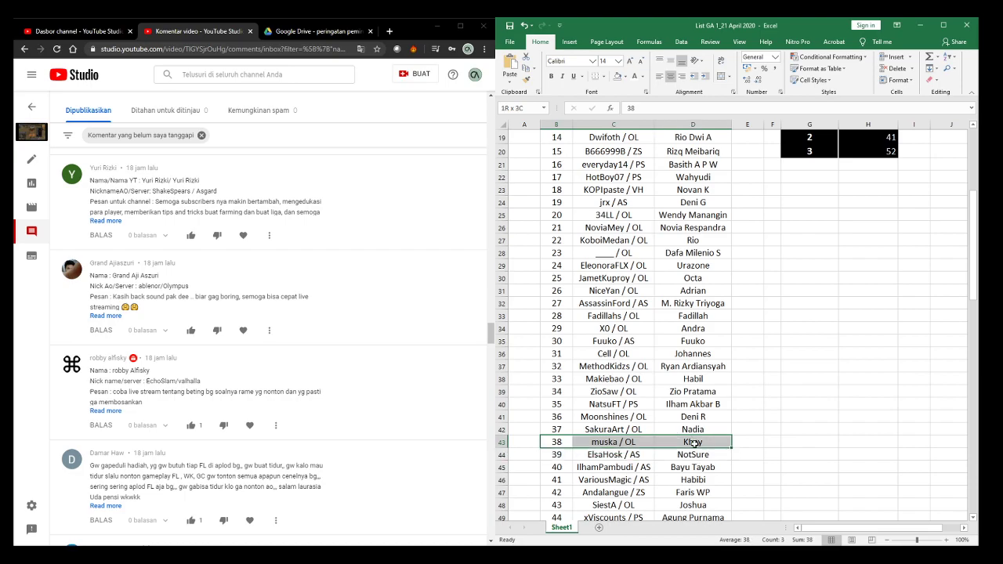
left_click(618, 77)
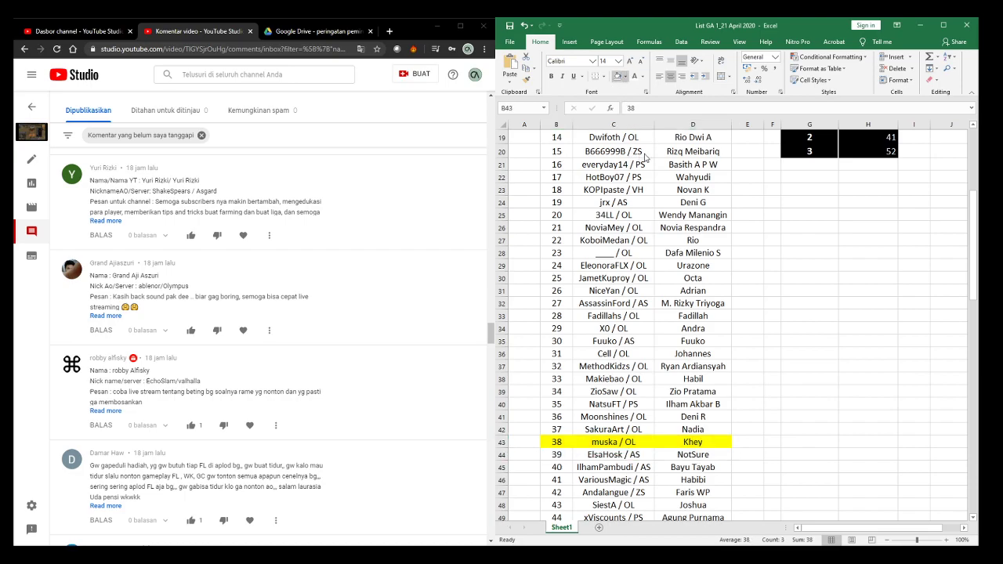
Highlight participant number 41's row, B46:D46, with a yellow fill.
scroll(619, 277, "down", 6)
left_click_drag(547, 249, 717, 249)
left_click(617, 77)
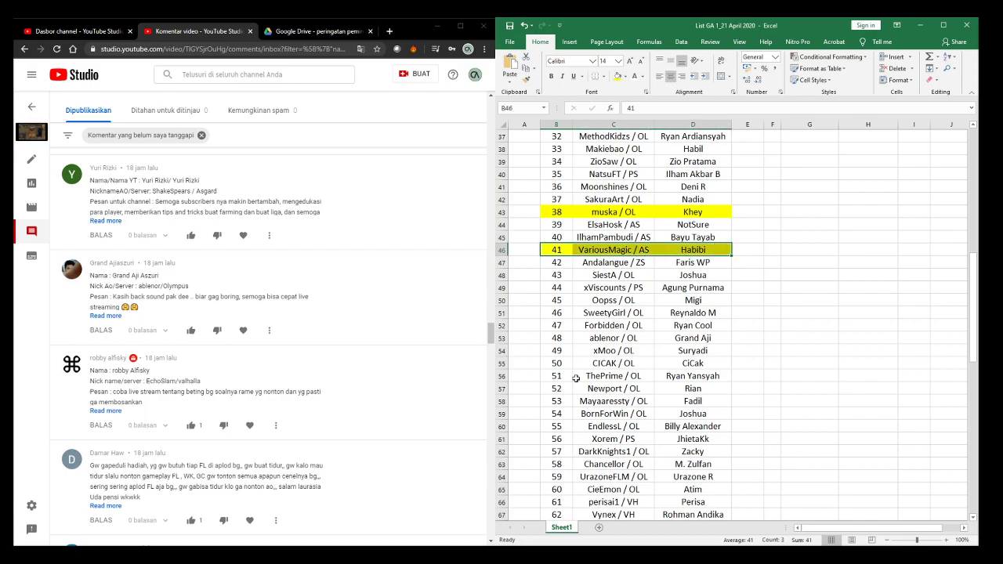
Highlight participant number 52's row, B57:D57, with a yellow fill and check the marked rows against the drawn numbers.
left_click(548, 388)
left_click_drag(549, 388, 680, 388)
left_click(617, 76)
left_click(783, 349)
scroll(781, 344, "up", 2)
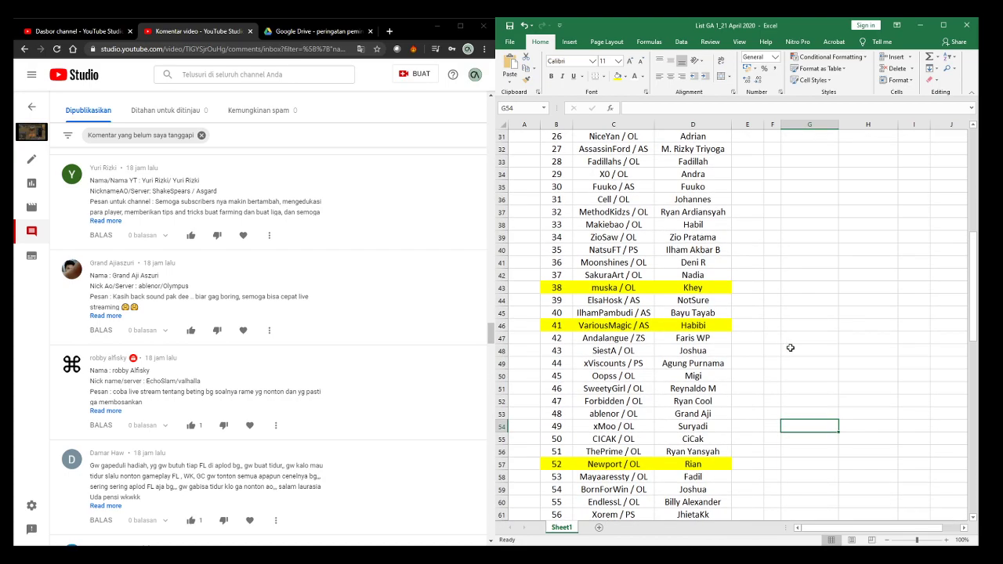
scroll(779, 339, "up", 10)
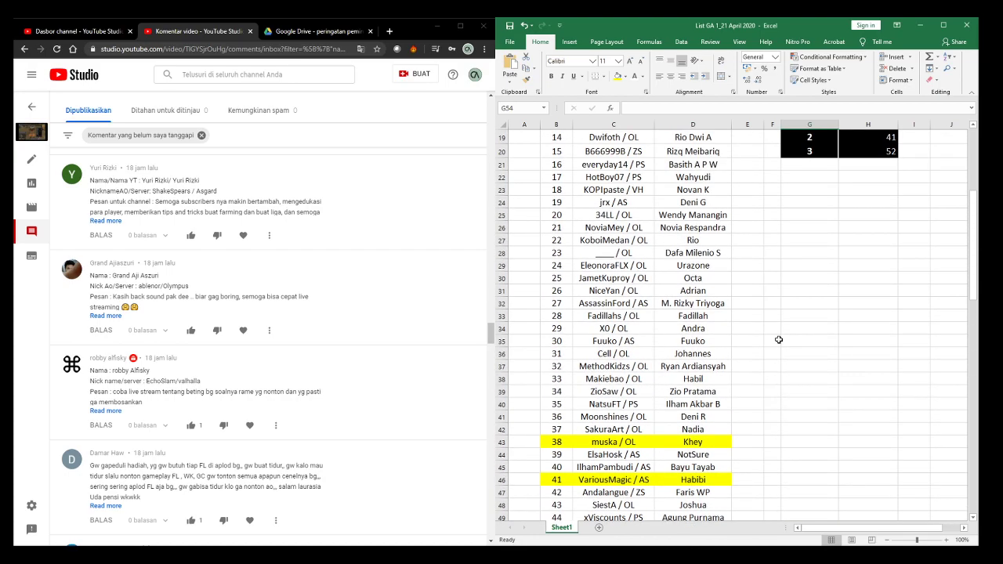
scroll(779, 340, "down", 10)
scroll(779, 339, "up", 7)
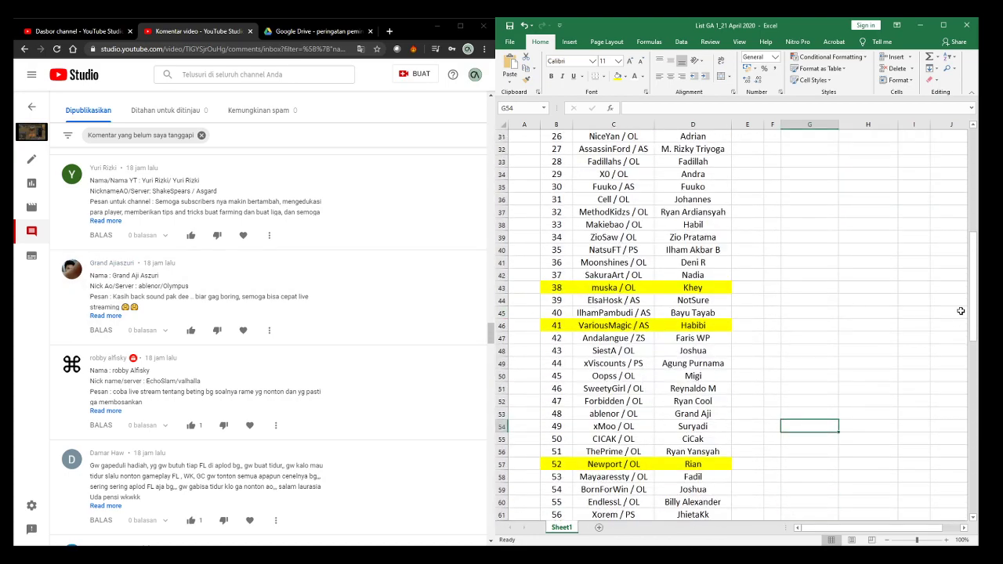
scroll(866, 304, "down", 7)
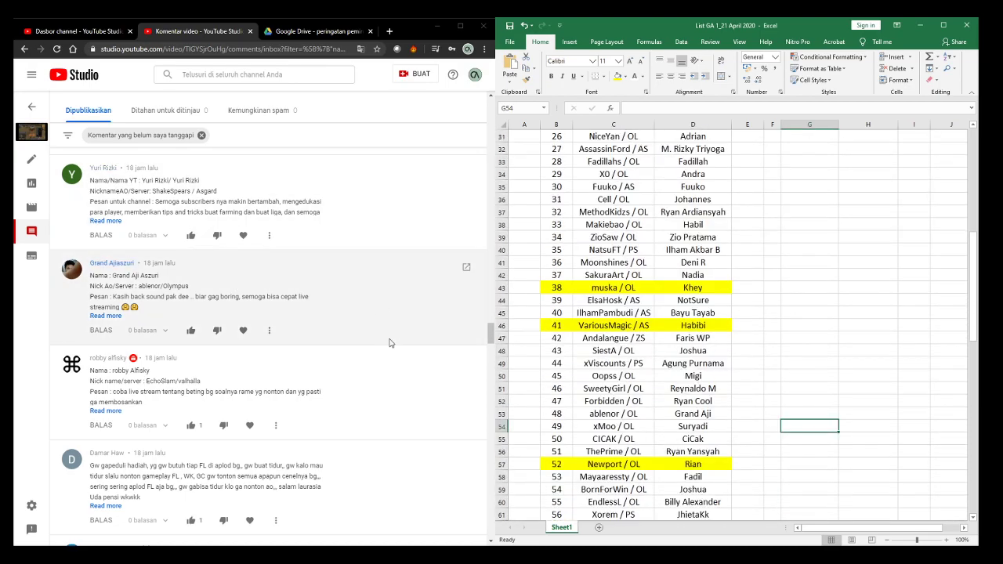
Search the YouTube Studio comments for participant 38's nickname, expand the full comment and select that participant's row in the sheet.
left_click(446, 114)
key("ctrl+f")
type("ska")
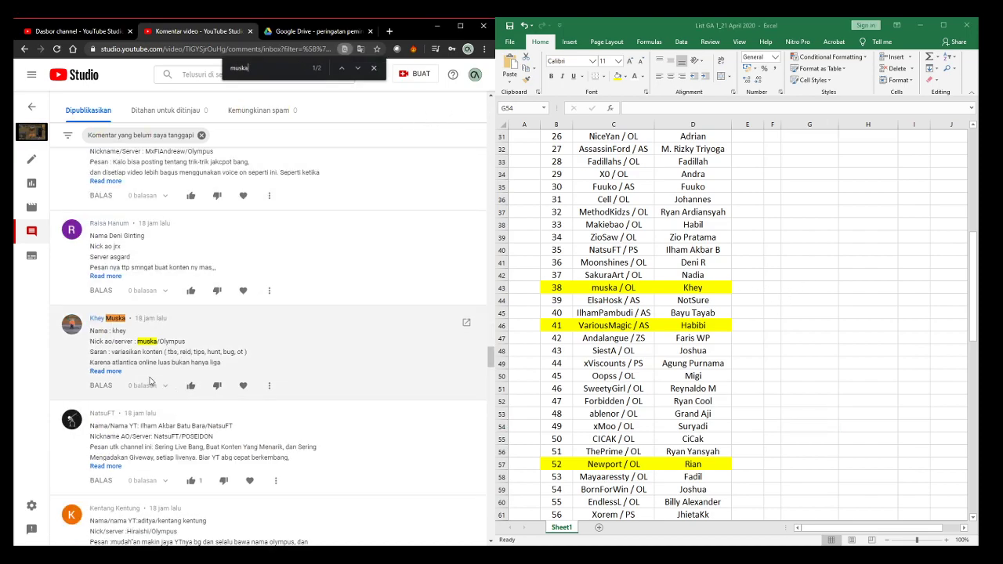
left_click(110, 371)
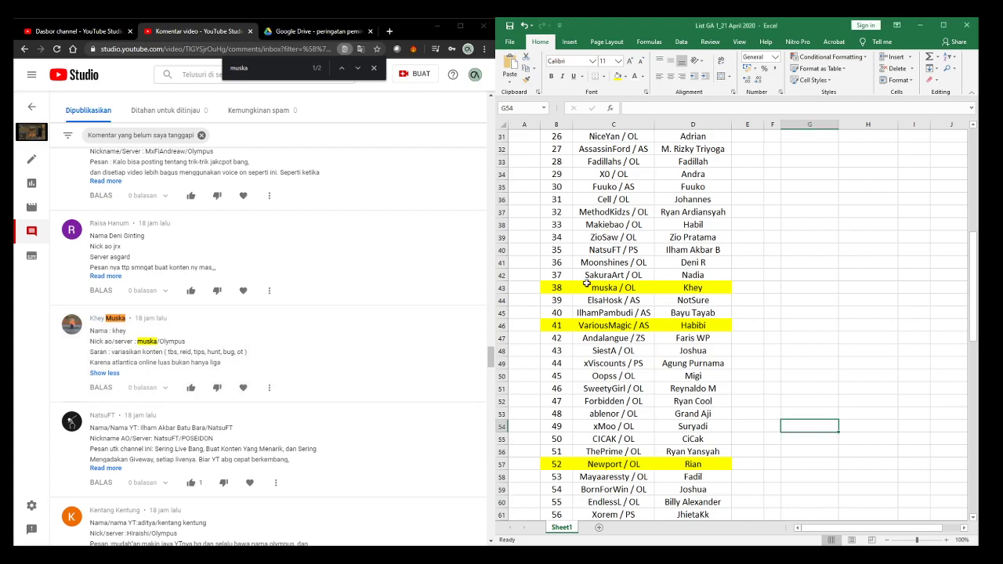
left_click_drag(552, 287, 699, 291)
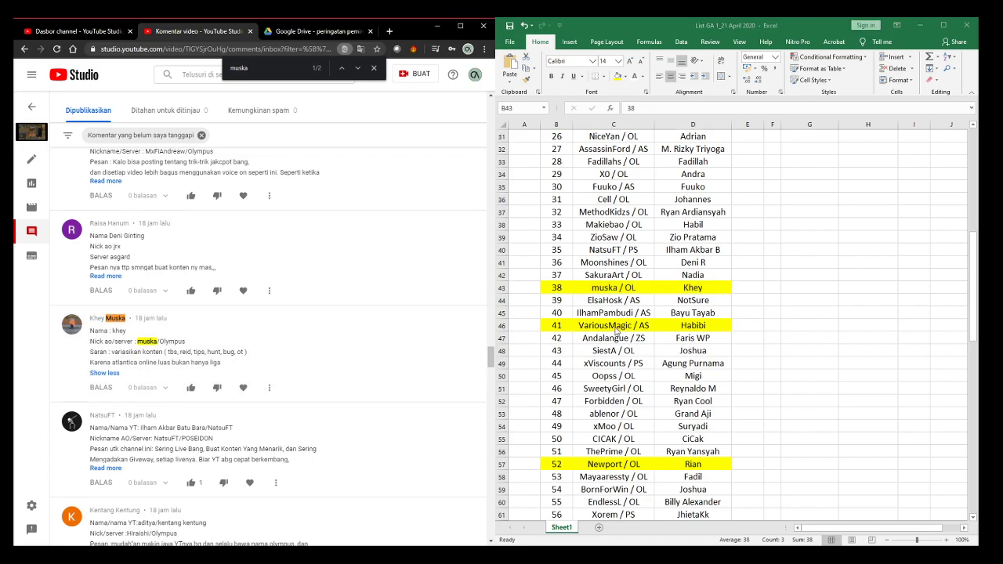
Search the YouTube Studio comments for "various" and read participant 41's full message to the channel.
key("ctrl+f")
type("carious")
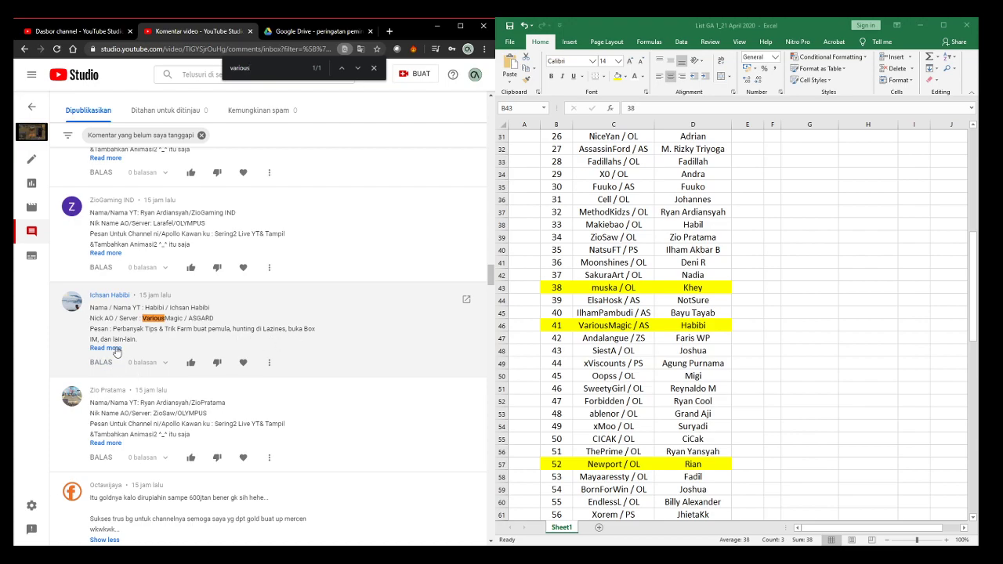
left_click(114, 348)
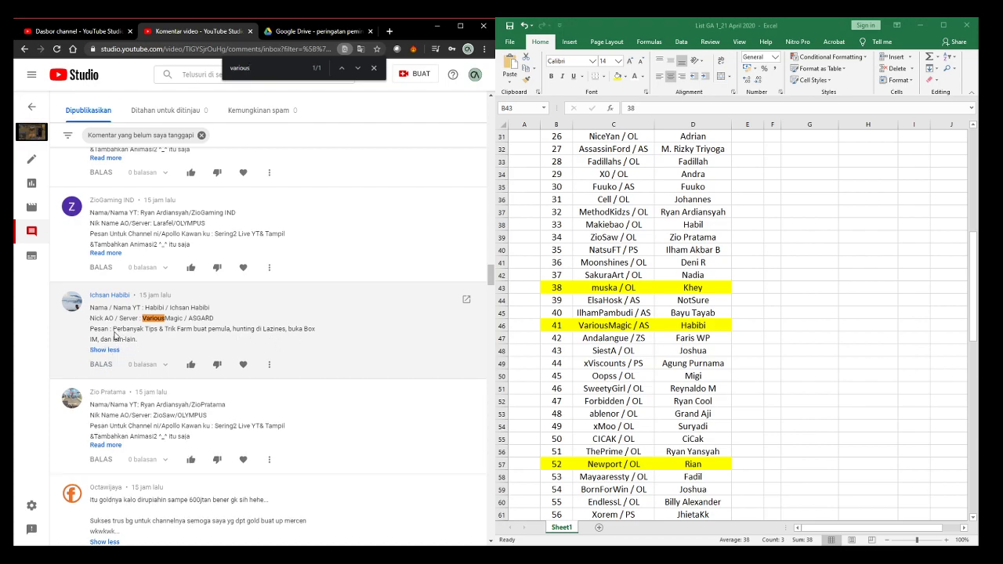
left_click_drag(115, 334, 234, 333)
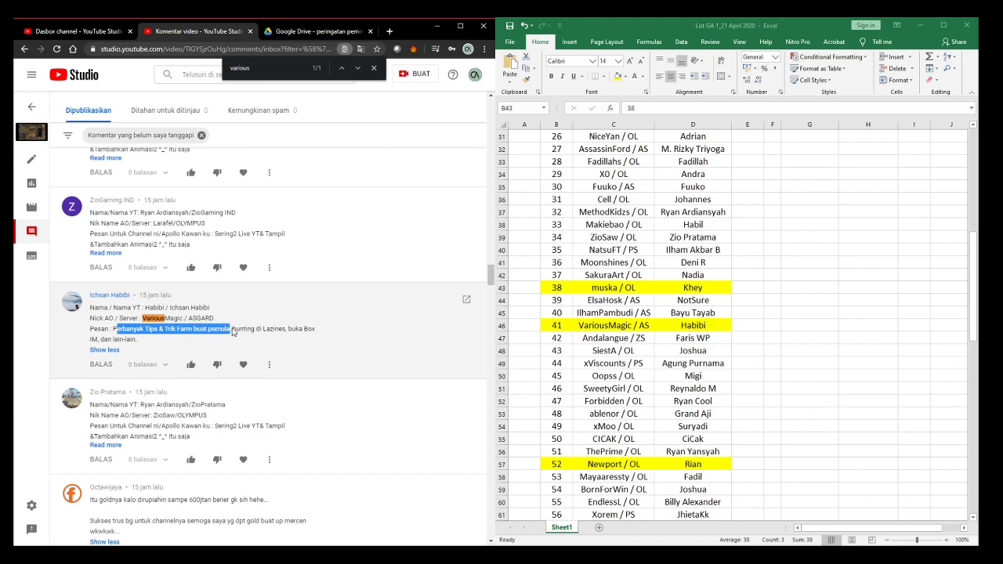
left_click_drag(112, 334, 231, 336)
left_click(231, 335)
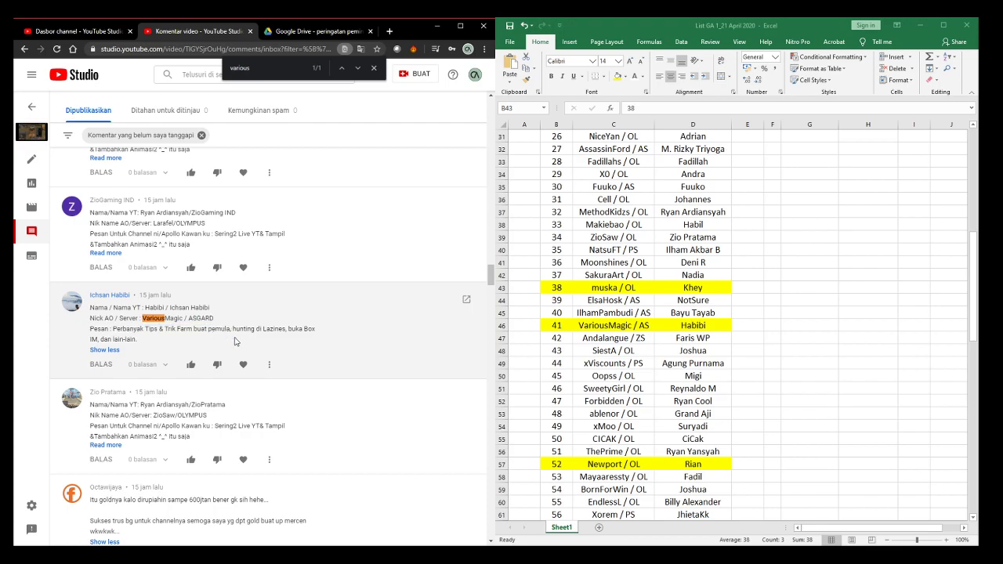
left_click_drag(232, 335, 287, 333)
left_click_drag(288, 332, 99, 342)
left_click(158, 356)
Search the YouTube Studio comments for "newport" and expand participant 52's full comment.
scroll(234, 330, "down", 1)
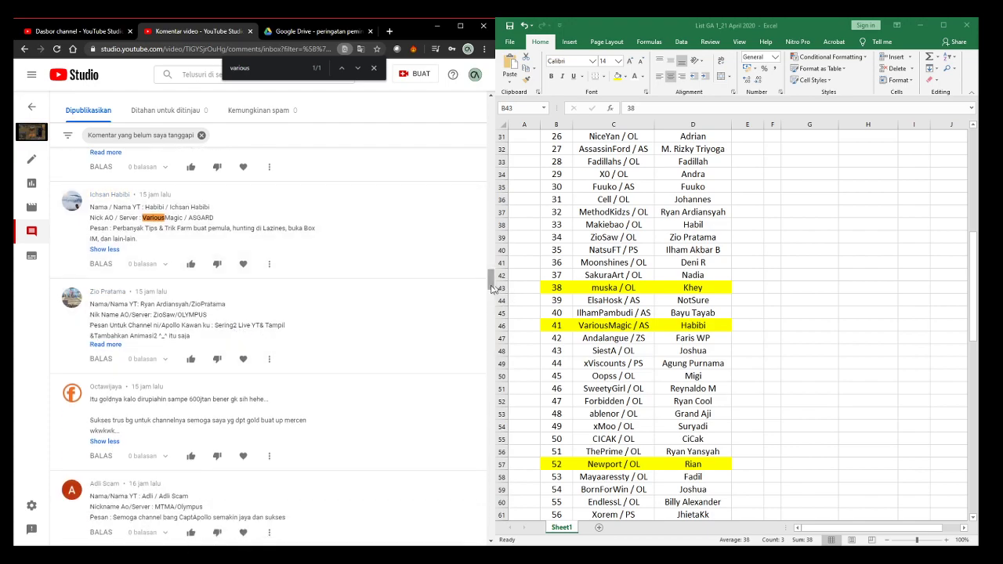
scroll(491, 282, "down", 2)
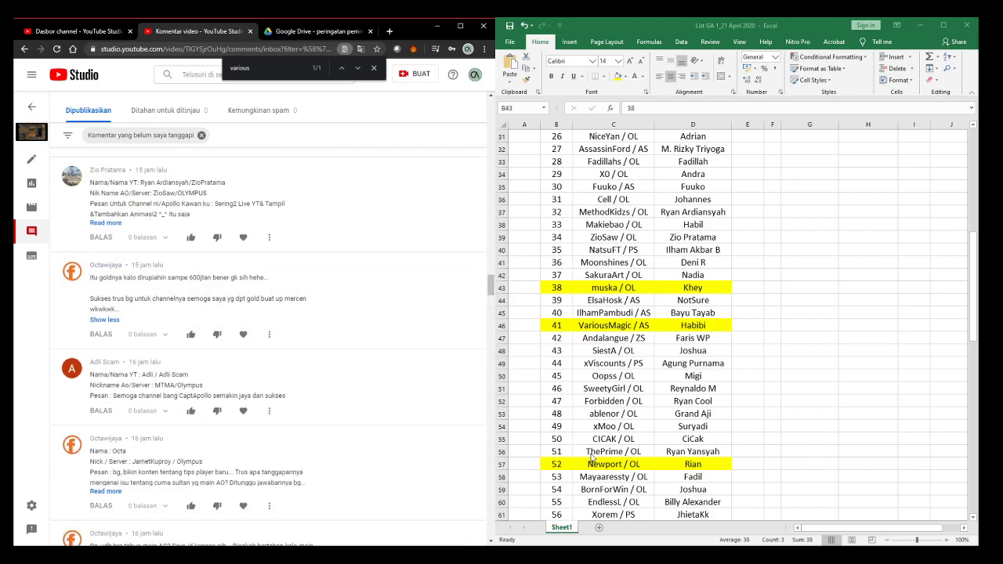
scroll(594, 458, "down", 2)
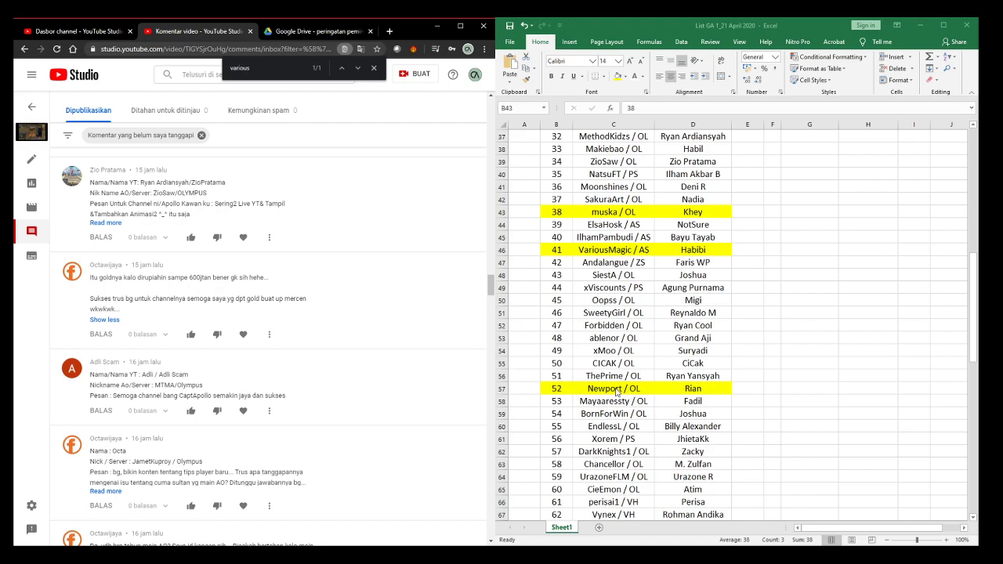
double_click(227, 76)
type("newport")
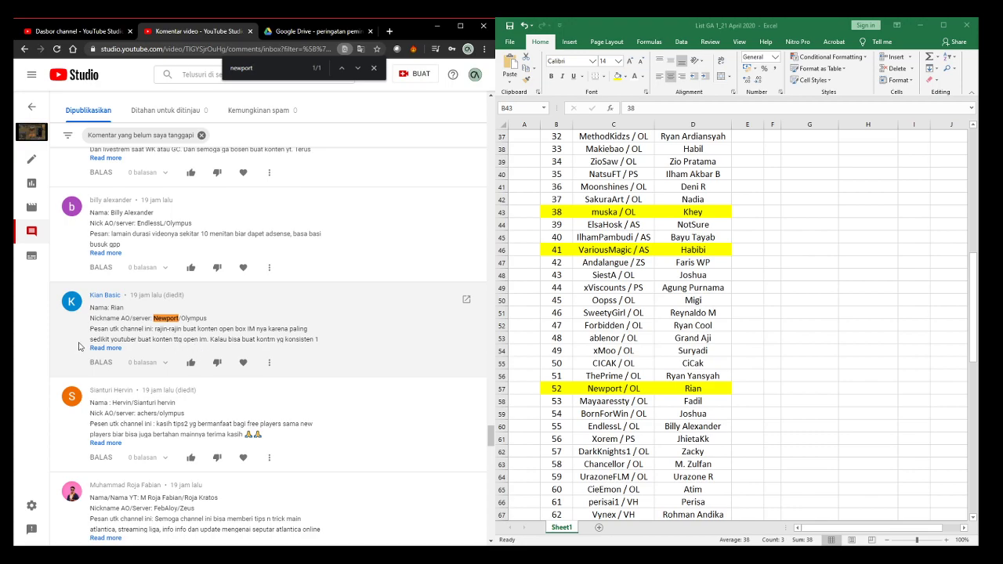
left_click(107, 347)
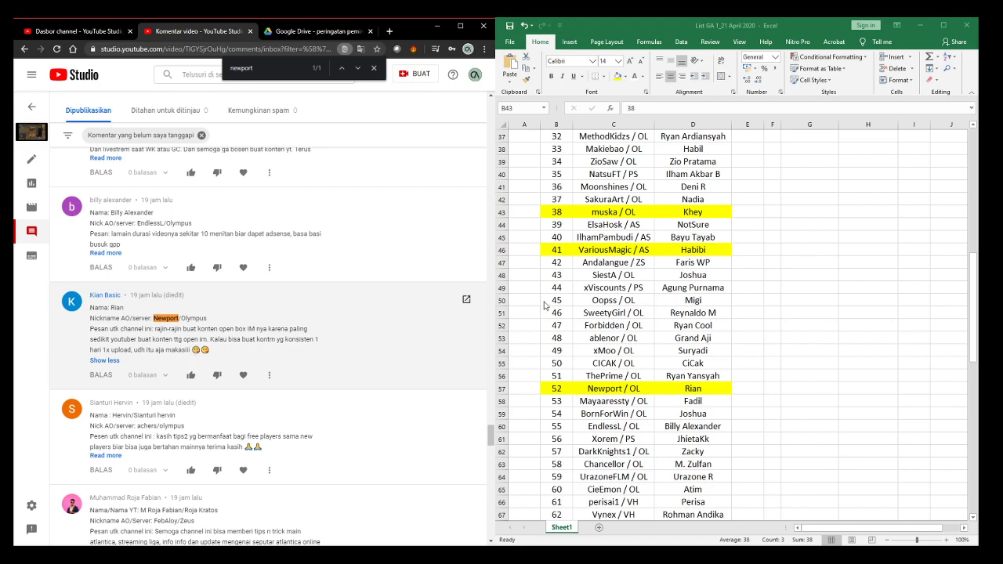
Save the giveaway workbook.
left_click(613, 301)
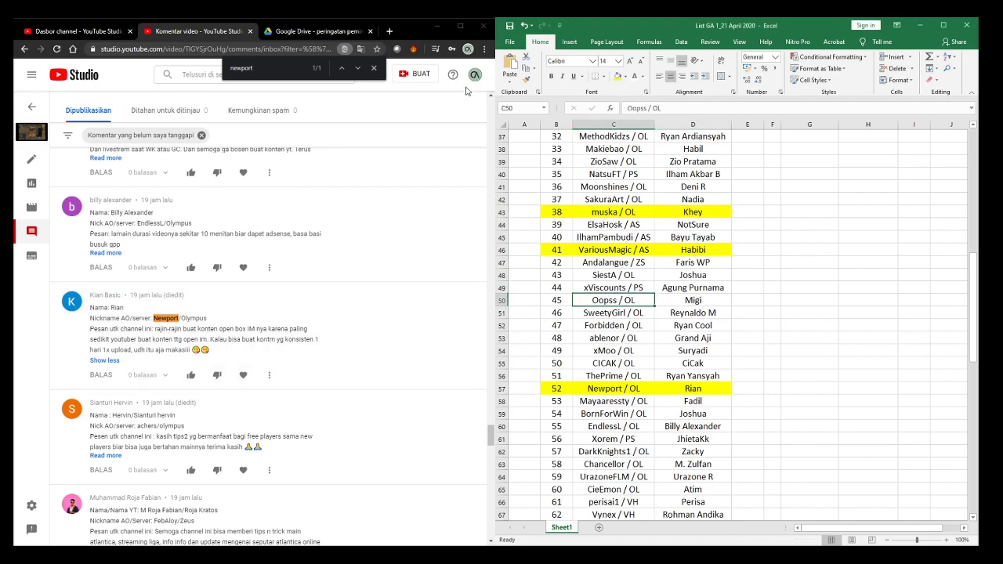
left_click(510, 29)
scroll(773, 251, "up", 4)
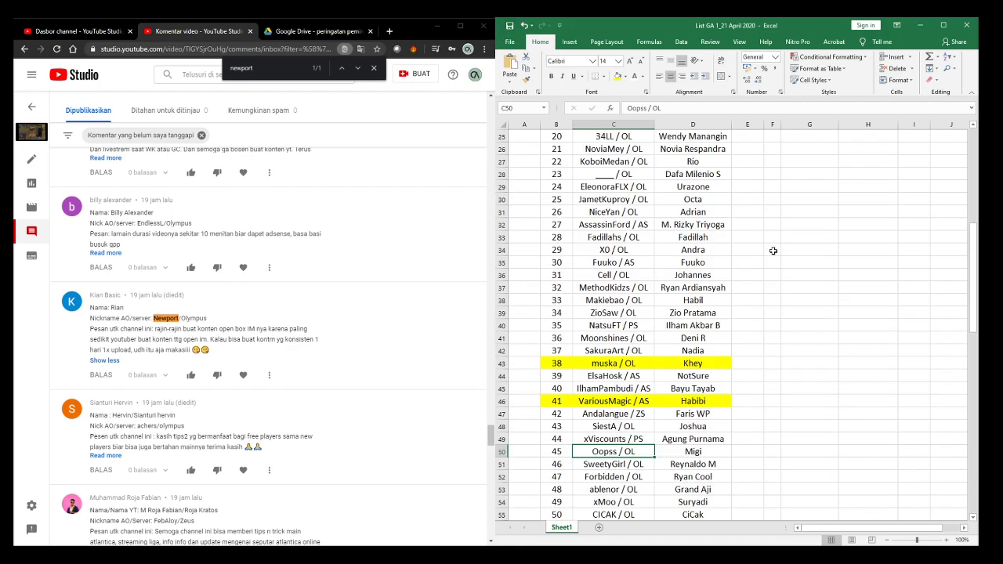
scroll(773, 251, "up", 6)
scroll(921, 219, "down", 6)
scroll(922, 219, "up", 6)
scroll(901, 231, "down", 10)
left_click(617, 388)
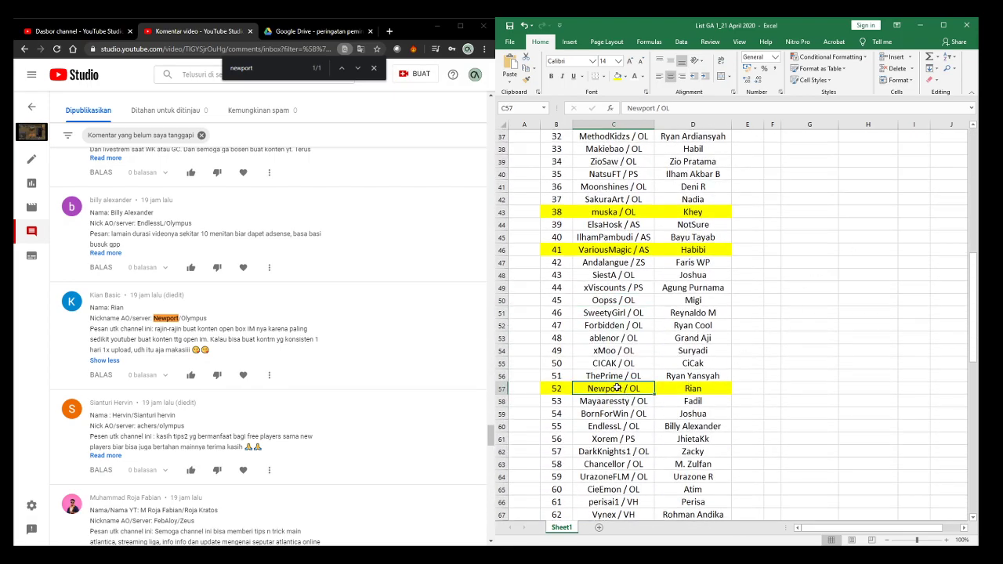
scroll(617, 388, "up", 12)
scroll(674, 337, "down", 9)
scroll(730, 294, "up", 5)
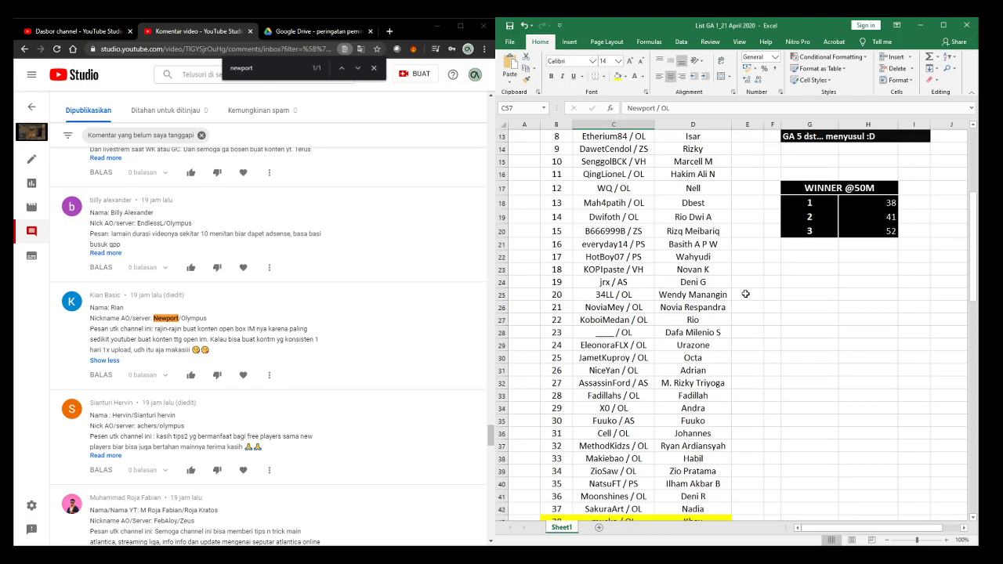
scroll(784, 330, "down", 4)
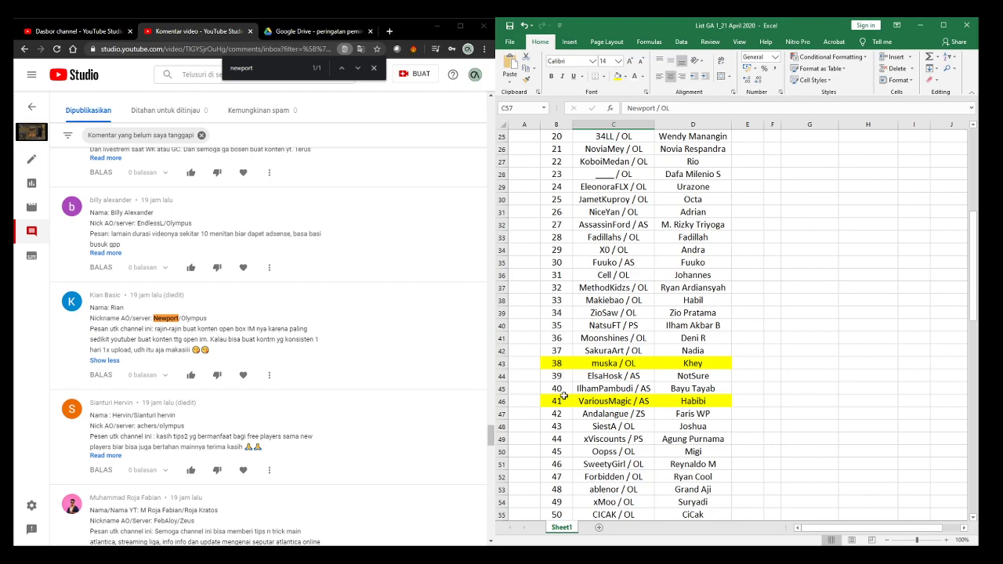
scroll(565, 396, "down", 4)
Browse the participants' messages in the YouTube Studio comments down to the oldest, then return to the newest.
scroll(308, 300, "down", 3)
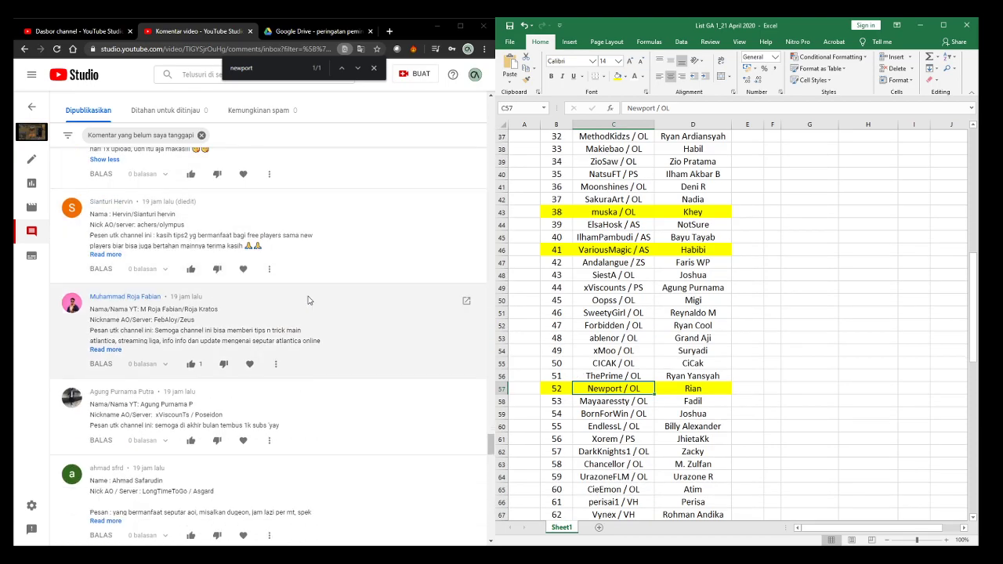
scroll(308, 300, "down", 4)
scroll(697, 301, "up", 12)
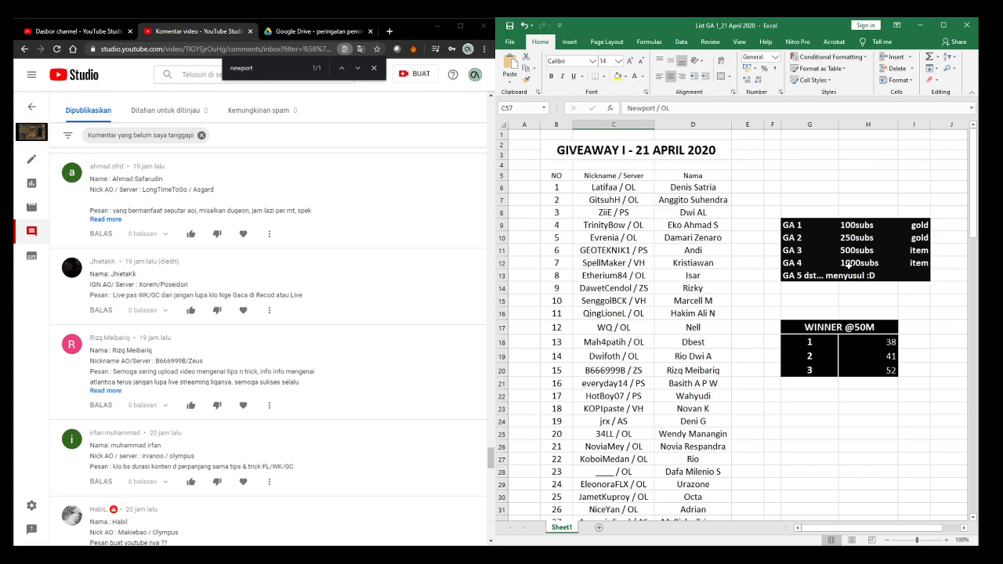
scroll(356, 288, "down", 8)
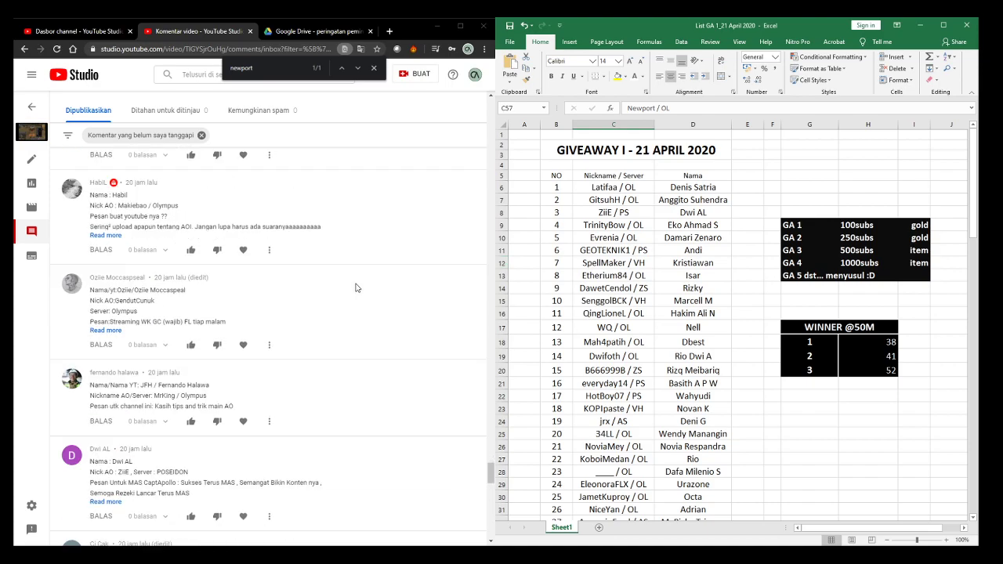
scroll(356, 288, "down", 4)
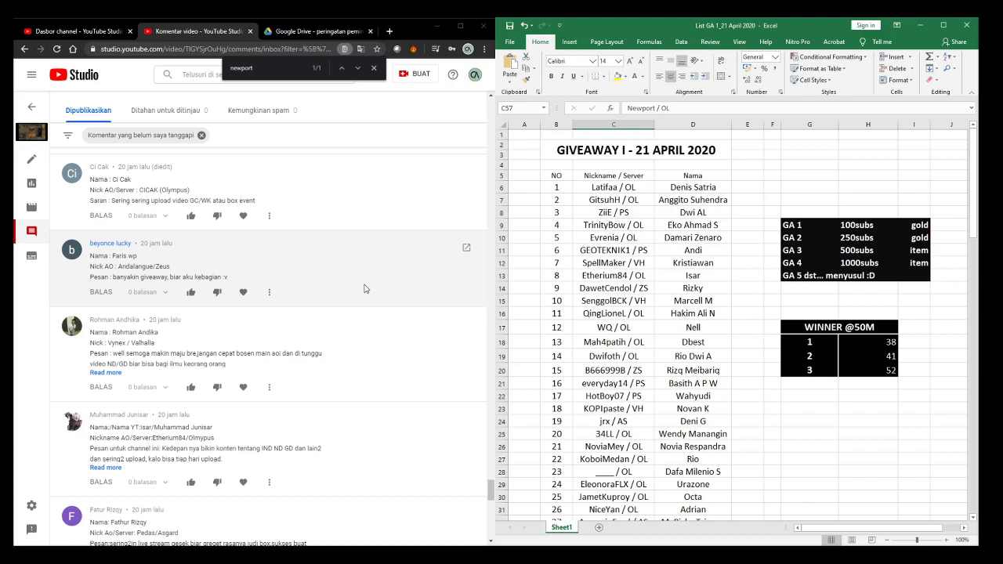
scroll(372, 286, "down", 4)
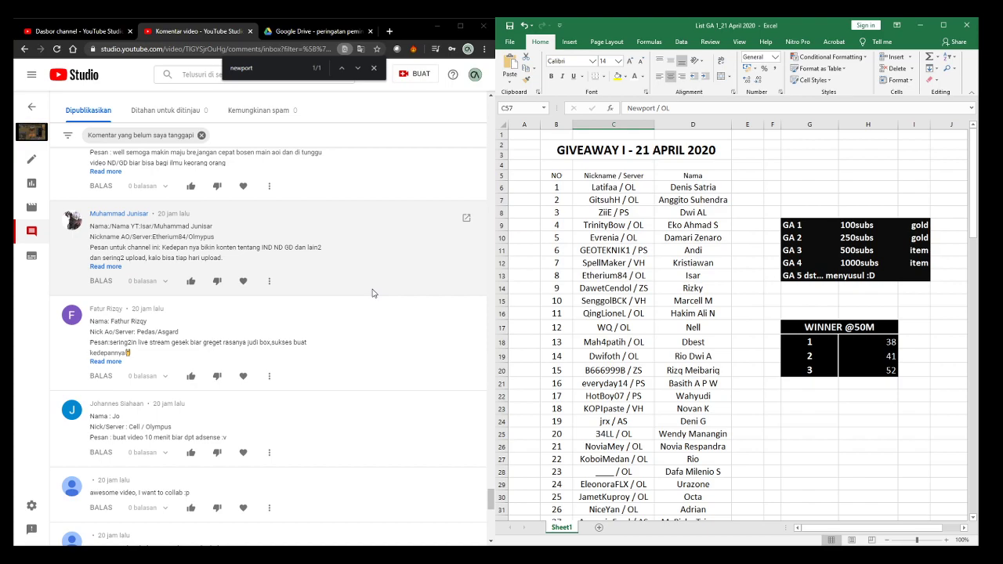
scroll(375, 297, "down", 10)
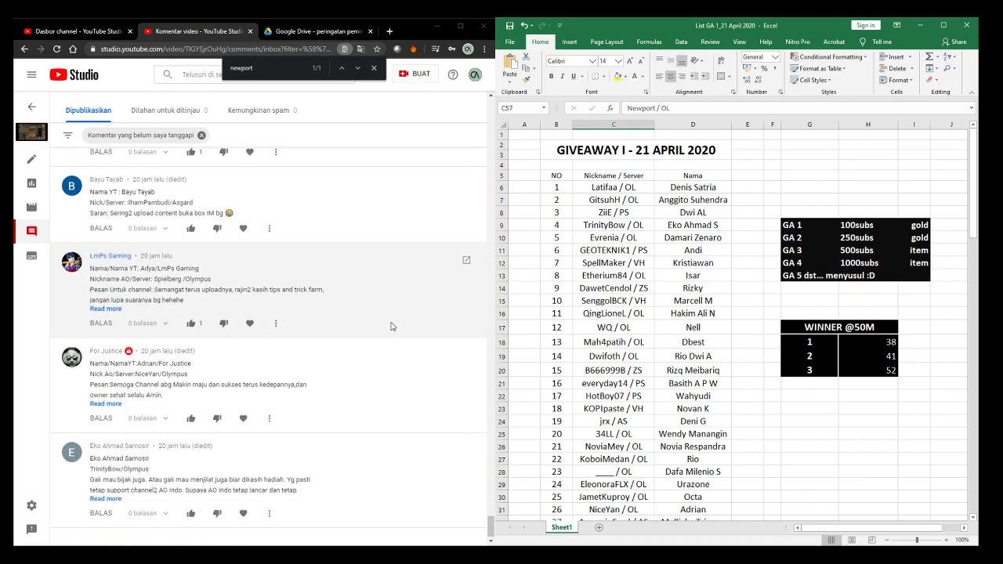
scroll(314, 335, "down", 10)
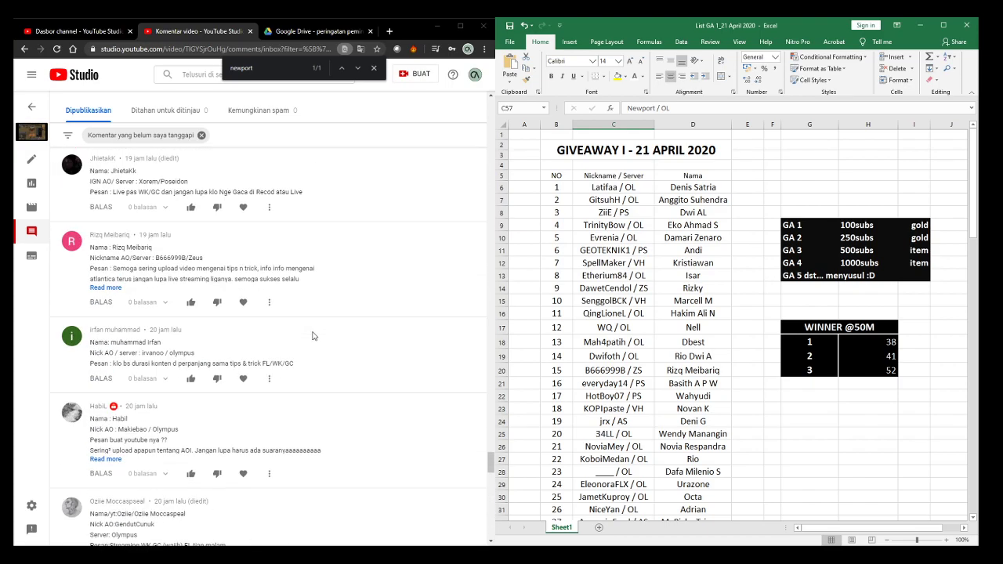
scroll(313, 335, "down", 10)
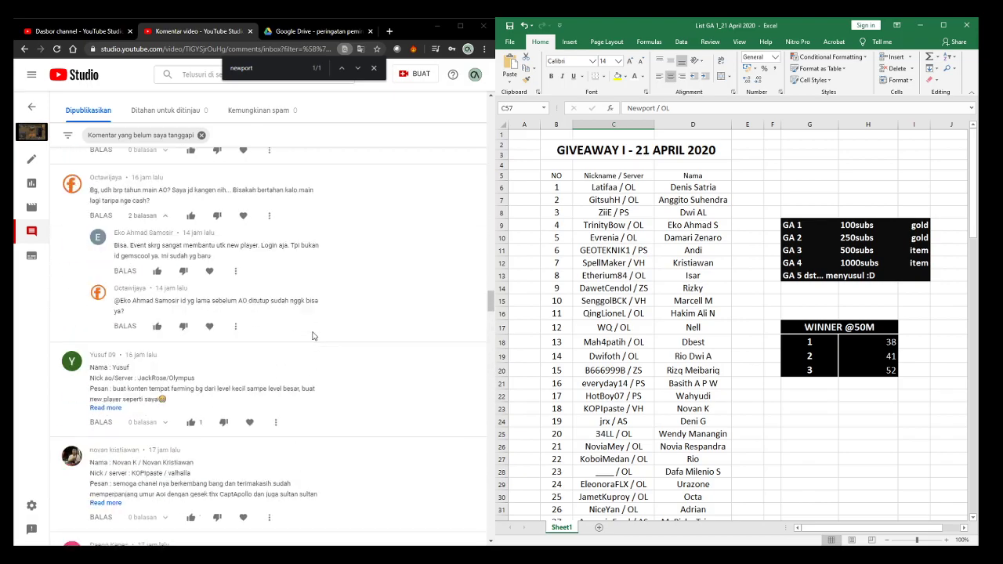
scroll(312, 335, "down", 10)
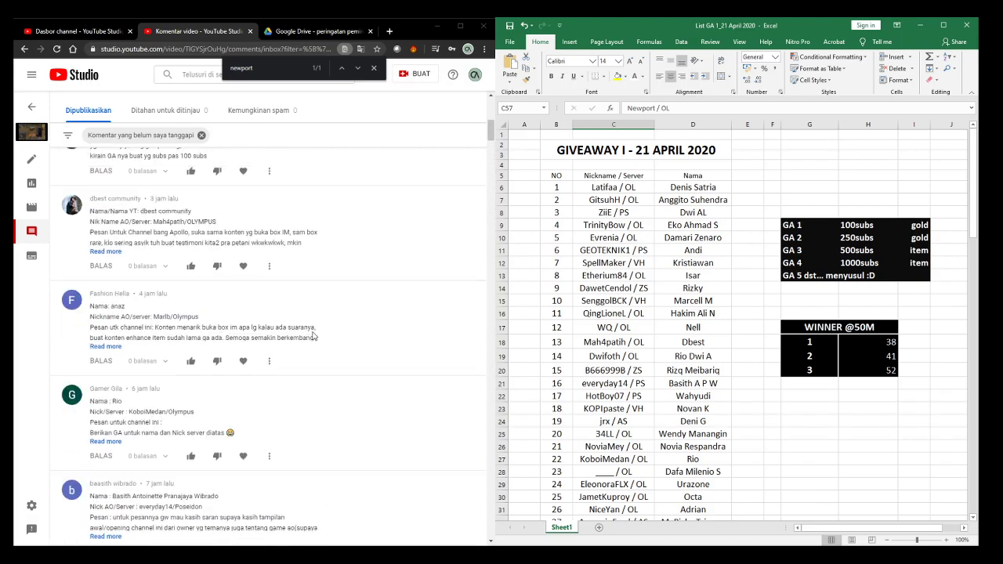
key("Home")
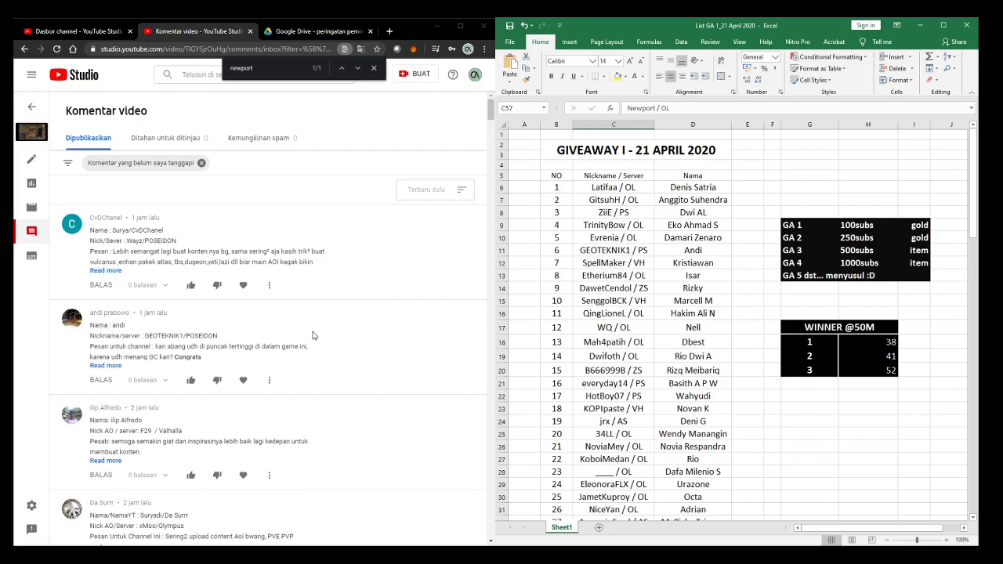
Review the three yellow winner rows in the participant list once more.
scroll(641, 388, "down", 8)
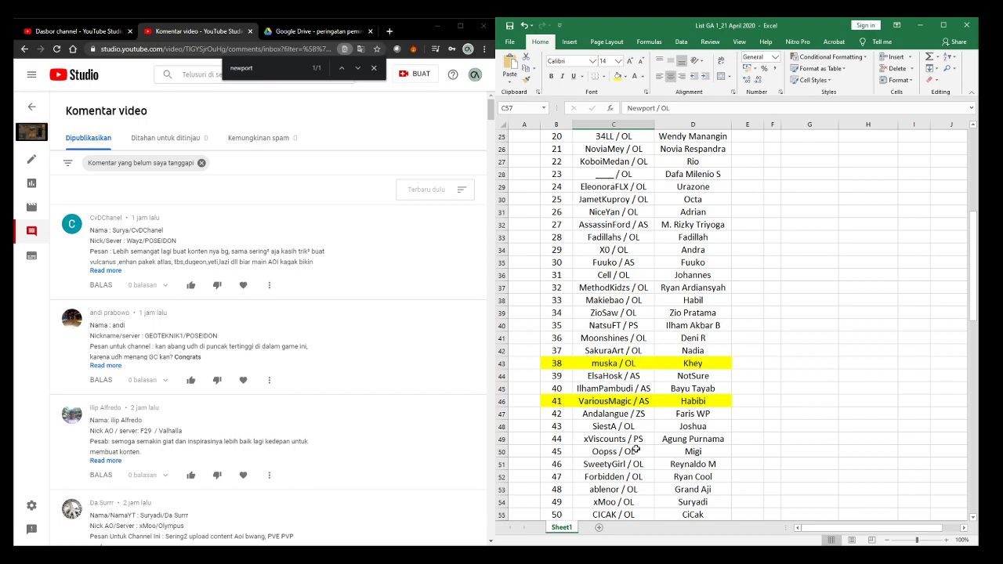
scroll(636, 449, "down", 4)
left_click(631, 365)
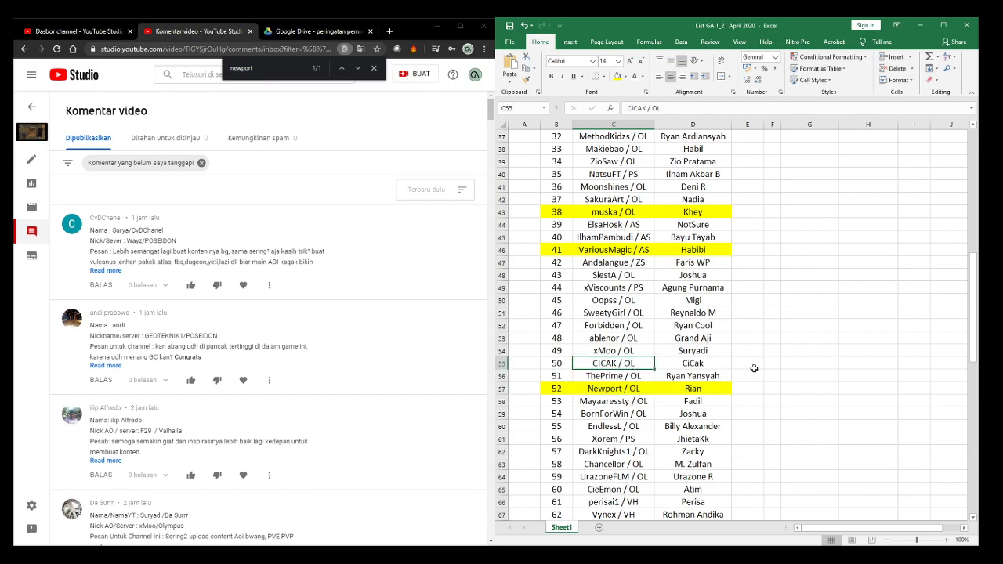
scroll(639, 394, "up", 8)
scroll(636, 390, "down", 4)
scroll(636, 390, "down", 2)
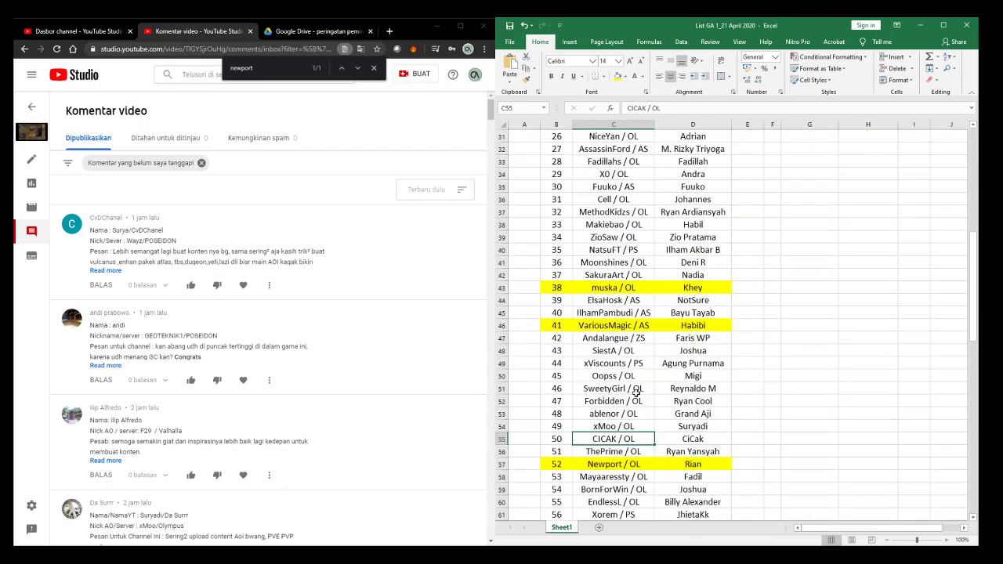
scroll(636, 391, "up", 10)
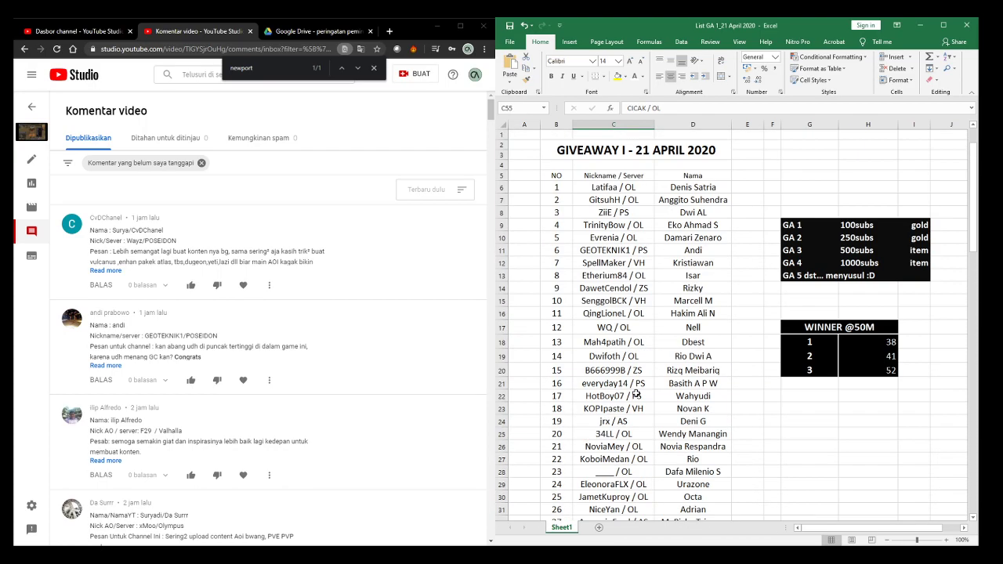
scroll(637, 391, "down", 14)
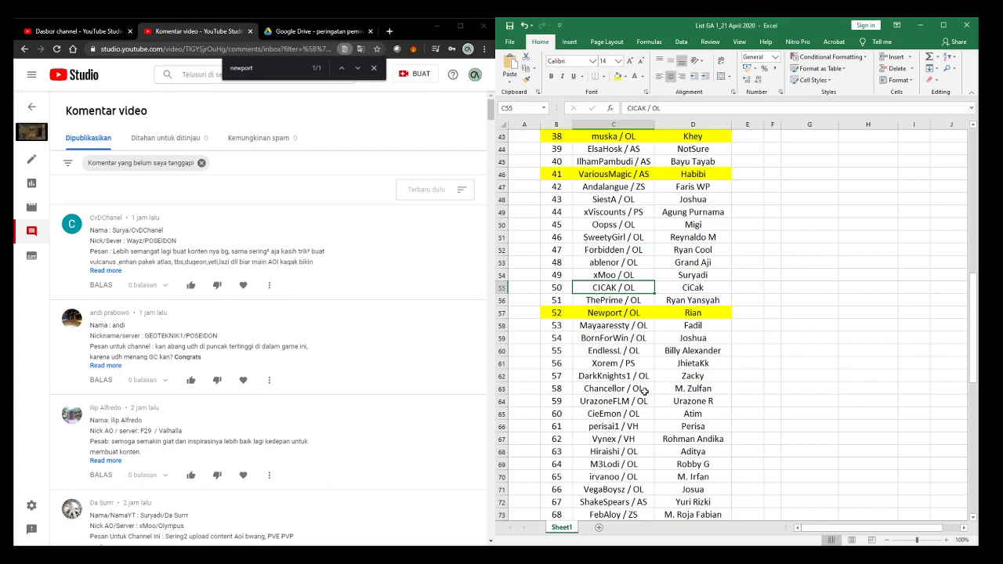
scroll(644, 390, "up", 10)
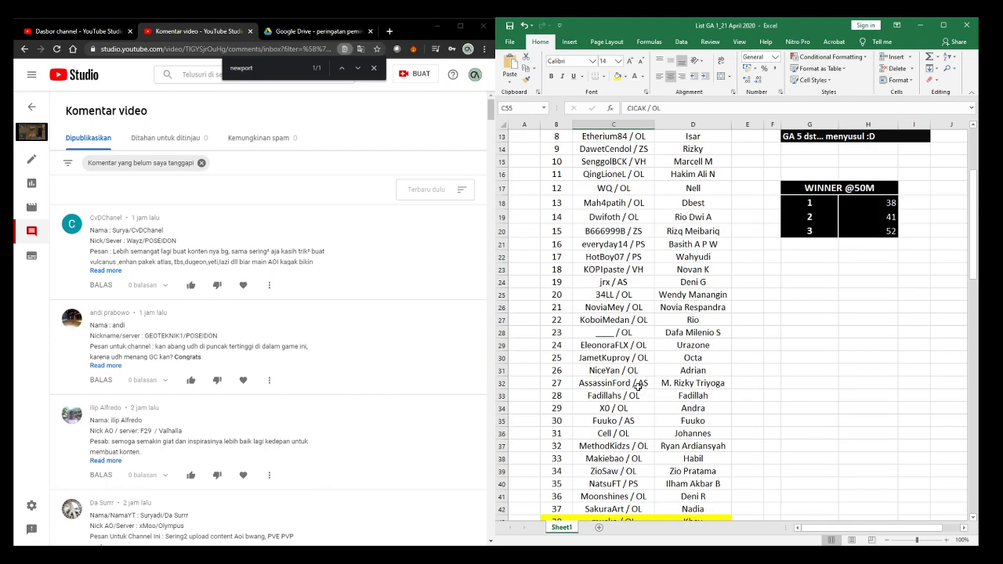
Switch to the YouTube Studio channel dashboard for the subscriber count, and review the GA 1 to GA 5 targets and yellow winner rows in the workbook.
left_click(86, 33)
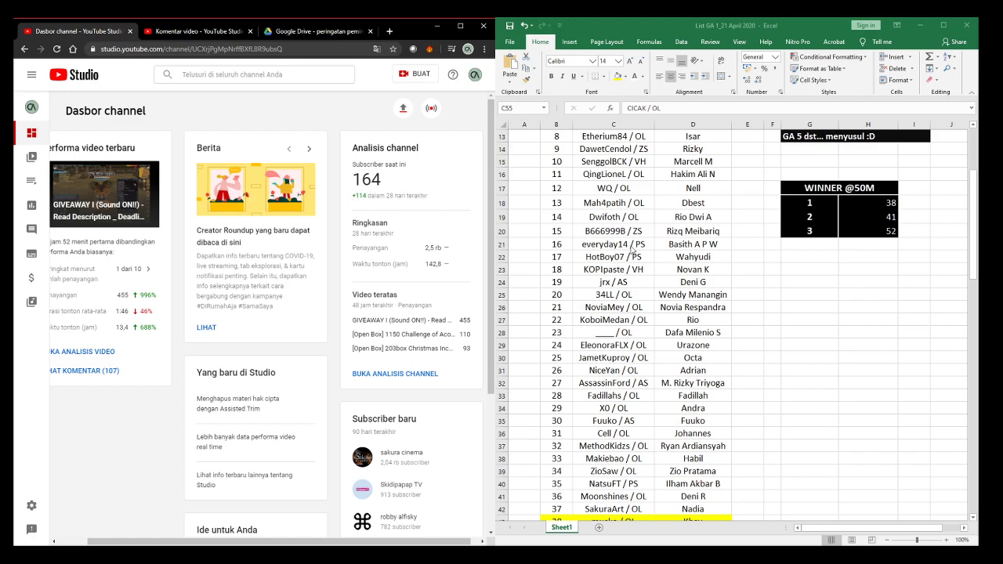
scroll(763, 220, "up", 4)
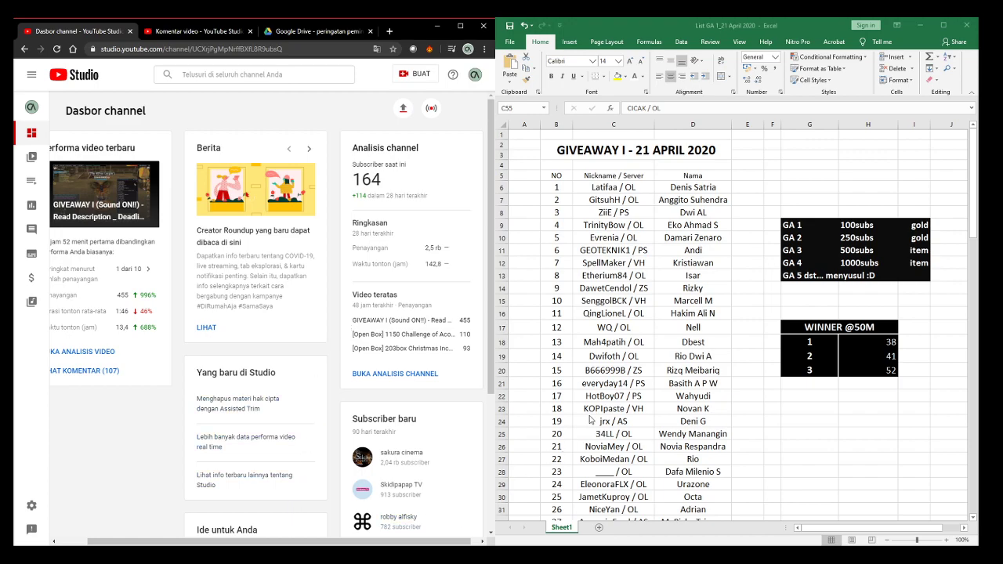
scroll(738, 411, "down", 8)
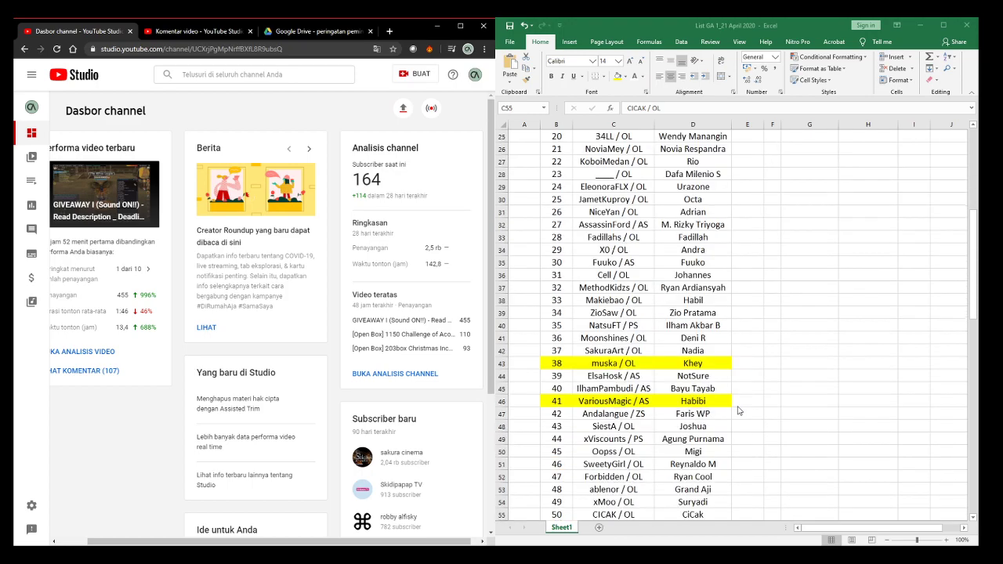
scroll(738, 411, "down", 4)
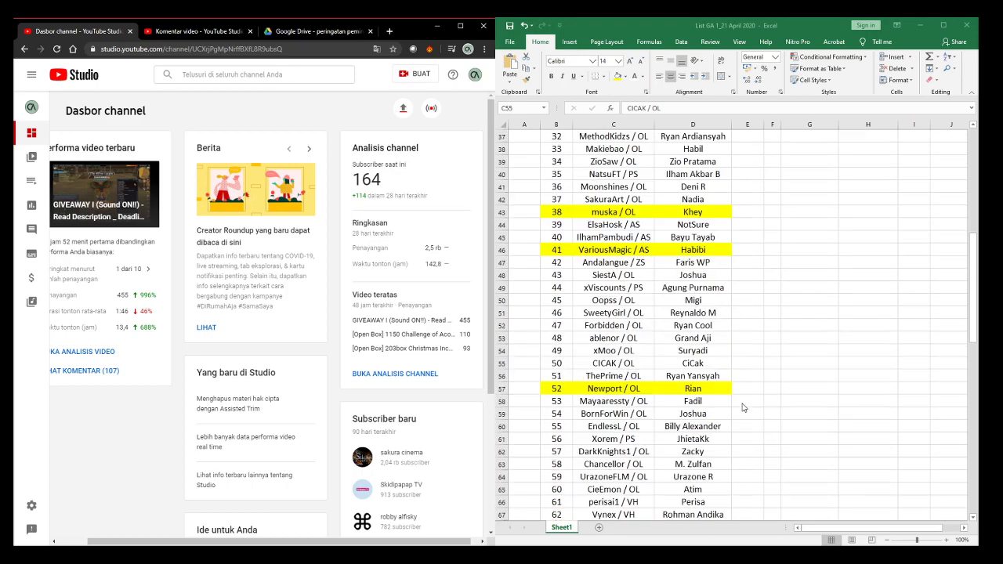